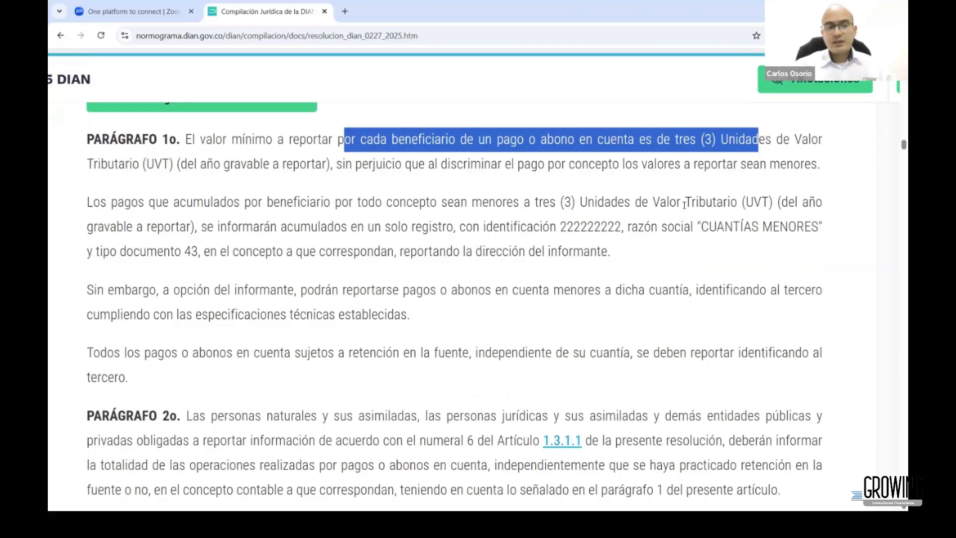
- Examine Parágrafo 1o on the three-UVT minimum, highlighting the accumulated-payments wording and the rule for payments subject to retención en la fuente
{"action": "scroll", "coordinate": [684, 205], "scroll_direction": "down", "scroll_amount": 1}
{"action": "left_click_drag", "start_coordinate": [189, 201], "coordinate": [341, 203]}
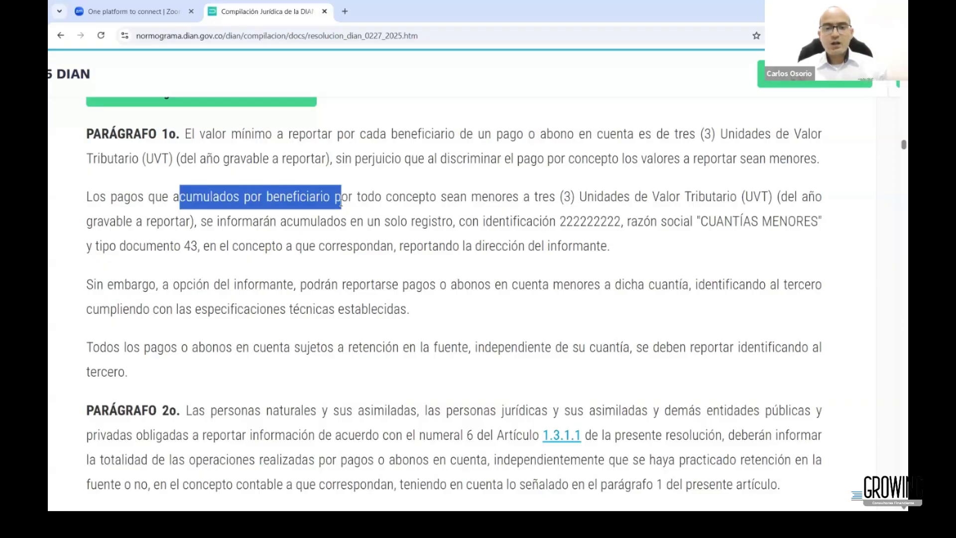
{"action": "left_click", "coordinate": [522, 192]}
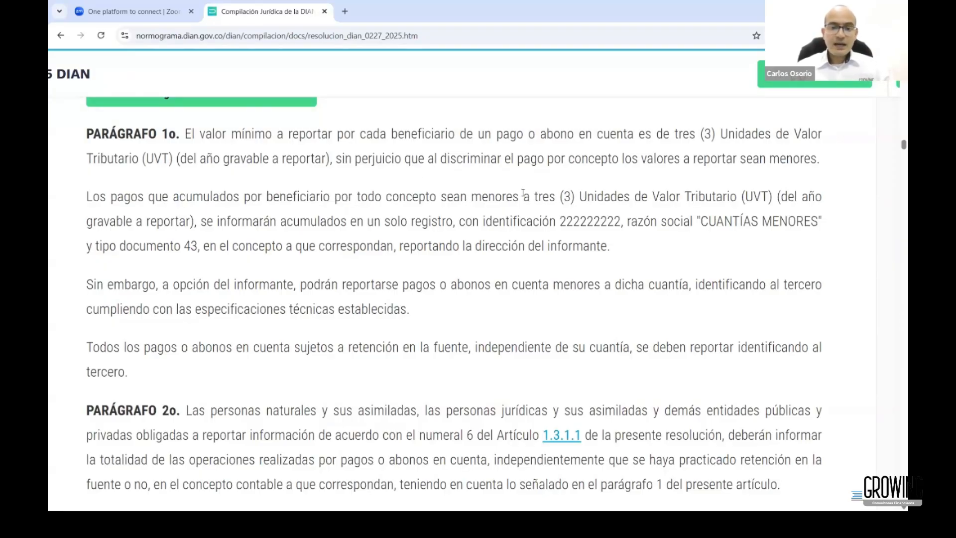
{"action": "left_click_drag", "start_coordinate": [471, 197], "coordinate": [604, 193]}
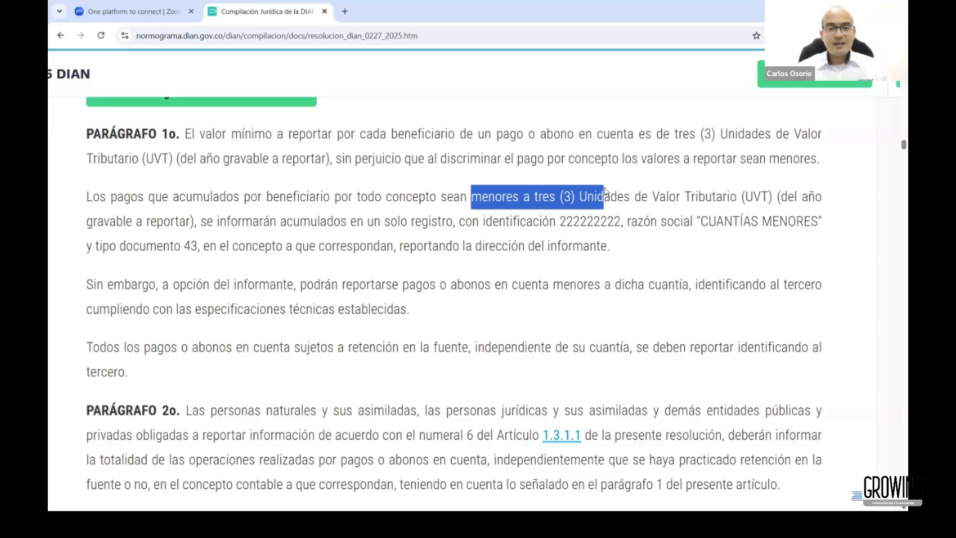
{"action": "scroll", "coordinate": [605, 191], "scroll_direction": "down", "scroll_amount": 2}
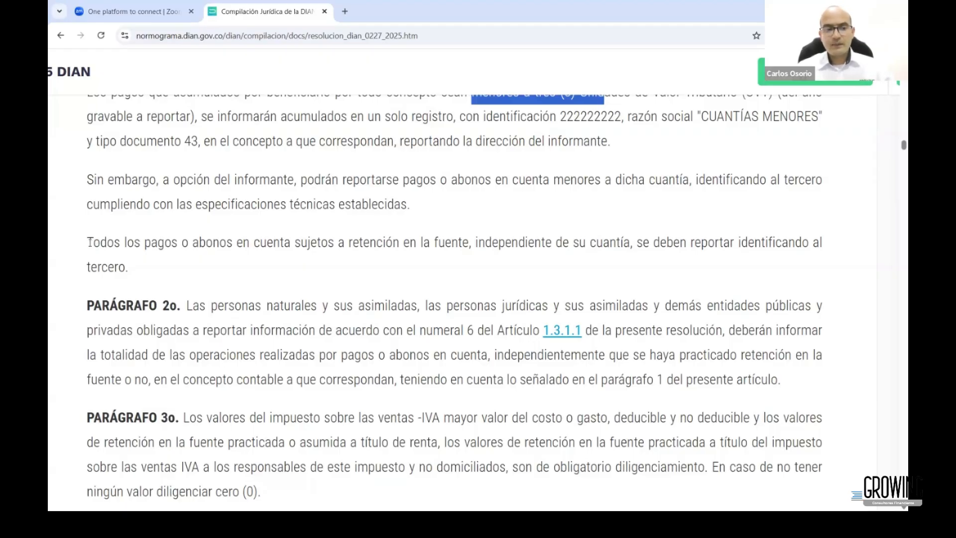
{"action": "left_click_drag", "start_coordinate": [88, 243], "coordinate": [449, 243]}
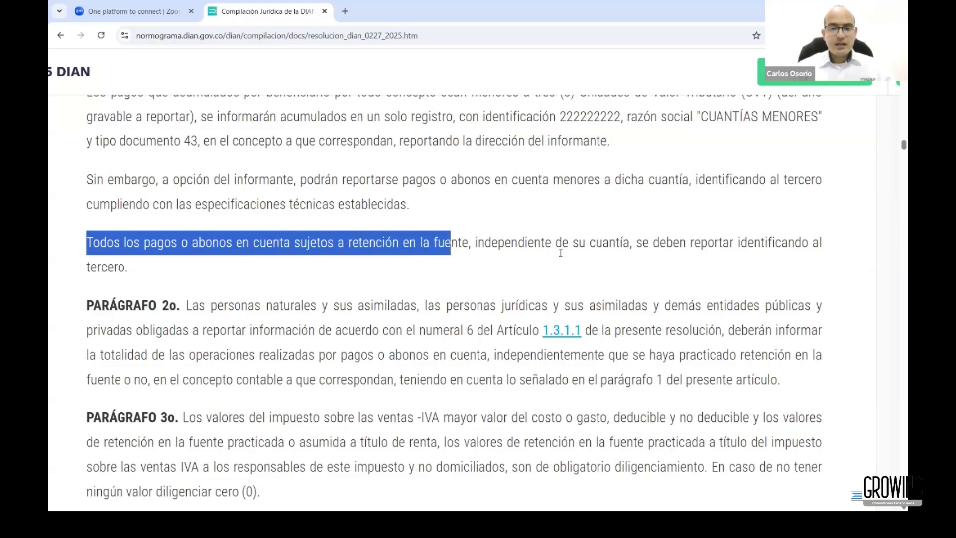
{"action": "left_click_drag", "start_coordinate": [561, 253], "coordinate": [294, 280]}
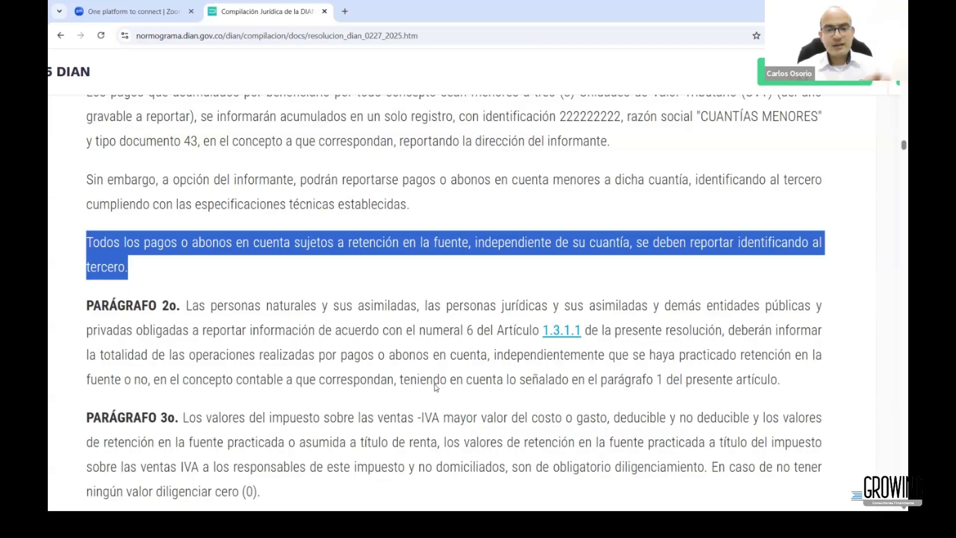
- Switch to the blank Excel workbook, widen column A to about 26, and enter "Proveedor:" with the supplier's first name in A2
{"action": "key", "text": "alt+Tab"}
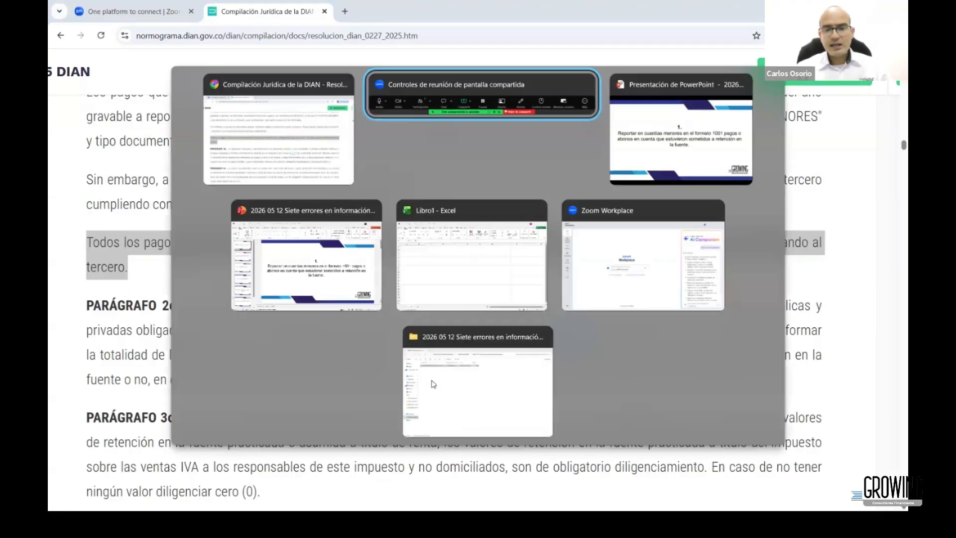
{"action": "key", "text": "alt+Tab"}
{"action": "key", "text": "alt+Tab"}
{"action": "key", "text": "alt+Tab"}
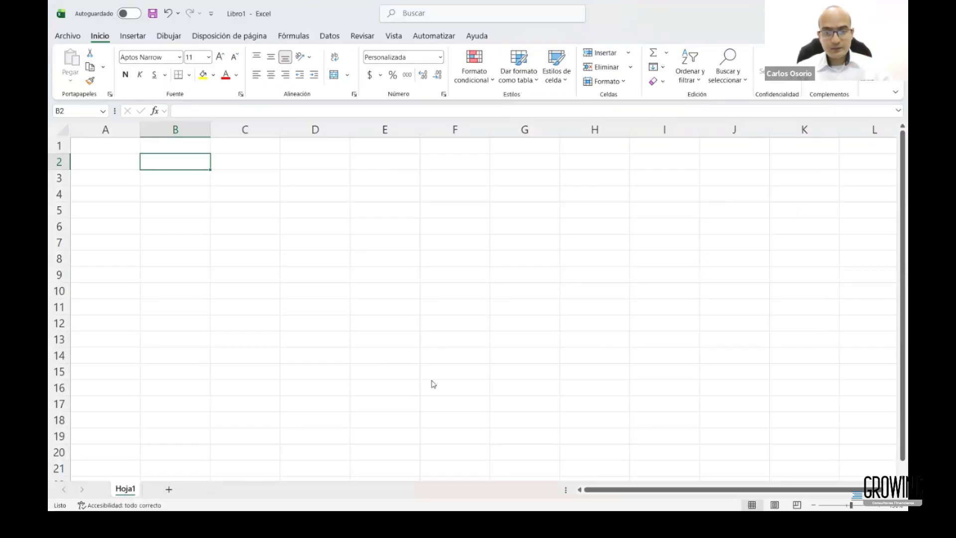
{"action": "left_click_drag", "start_coordinate": [140, 129], "coordinate": [235, 130]}
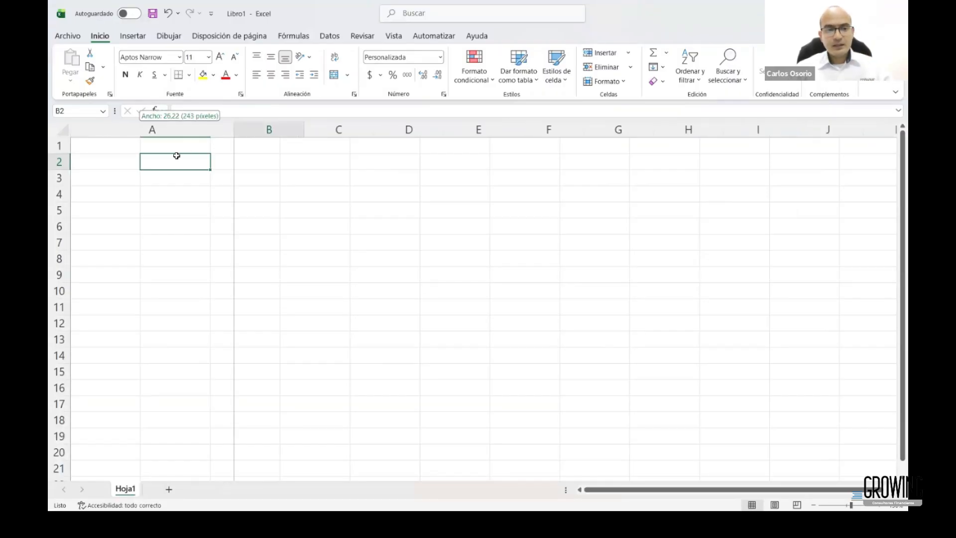
{"action": "left_click", "coordinate": [140, 163]}
{"action": "type", "text": "P"}
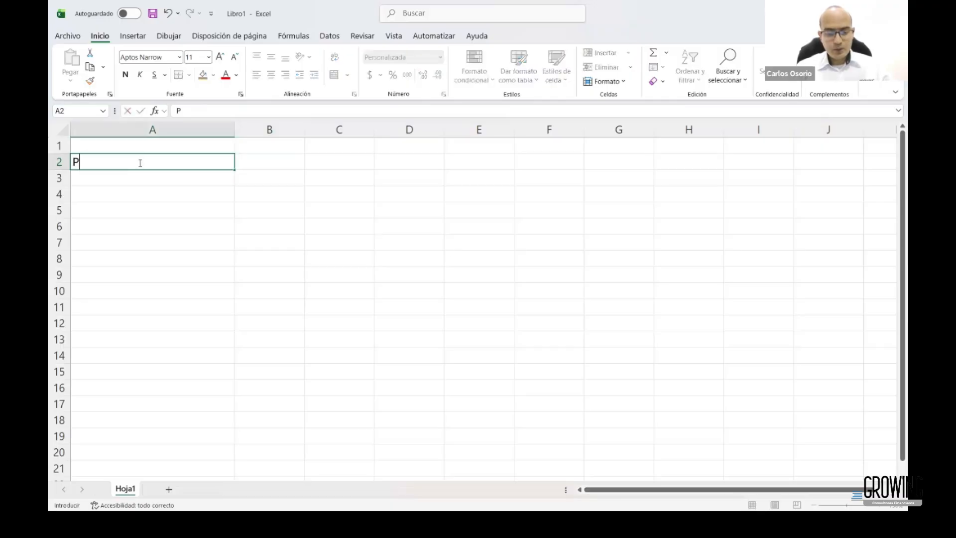
{"action": "type", "text": "roveedor: Raúl"}
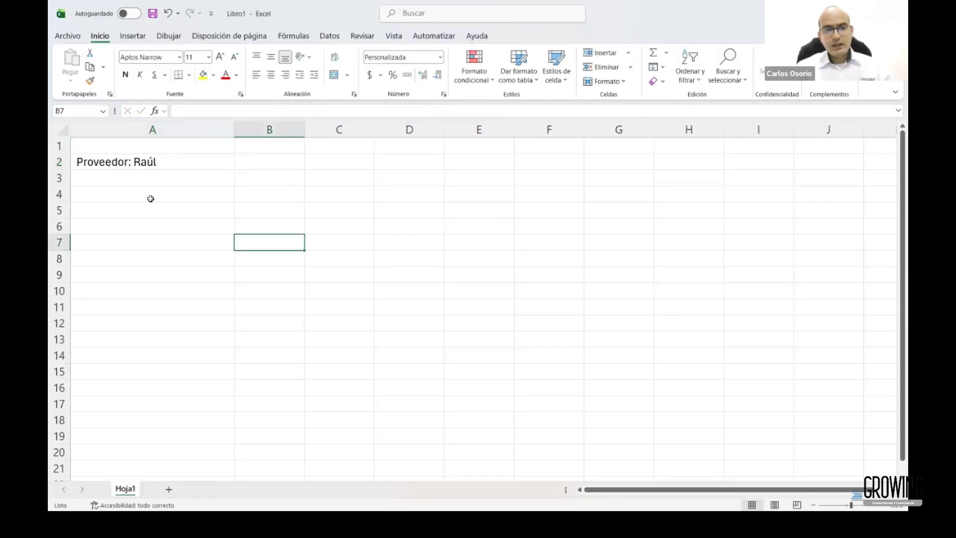
- Enter the heading "Pagos o abonos en cuenta:" in A4
{"action": "left_click", "coordinate": [149, 197]}
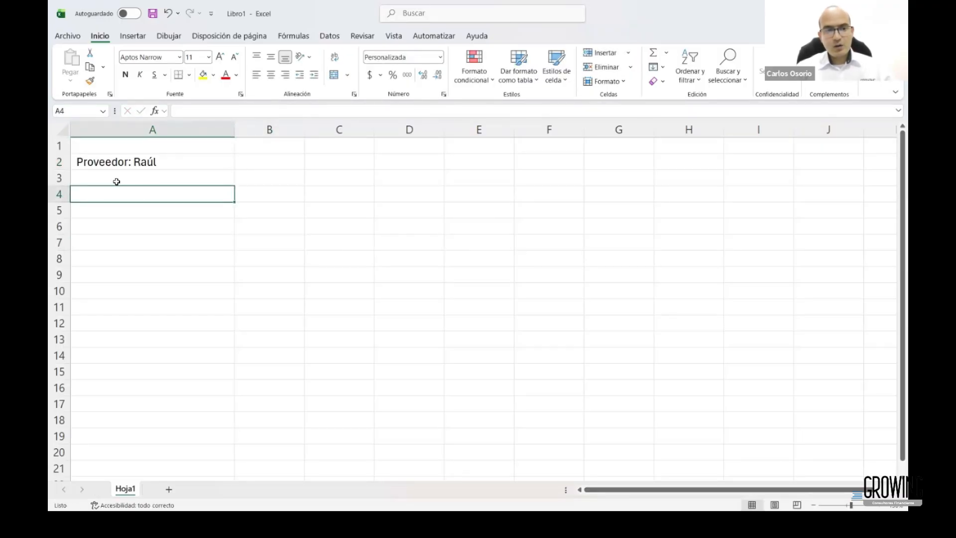
{"action": "type", "text": "Pagos o abonos en cue"}
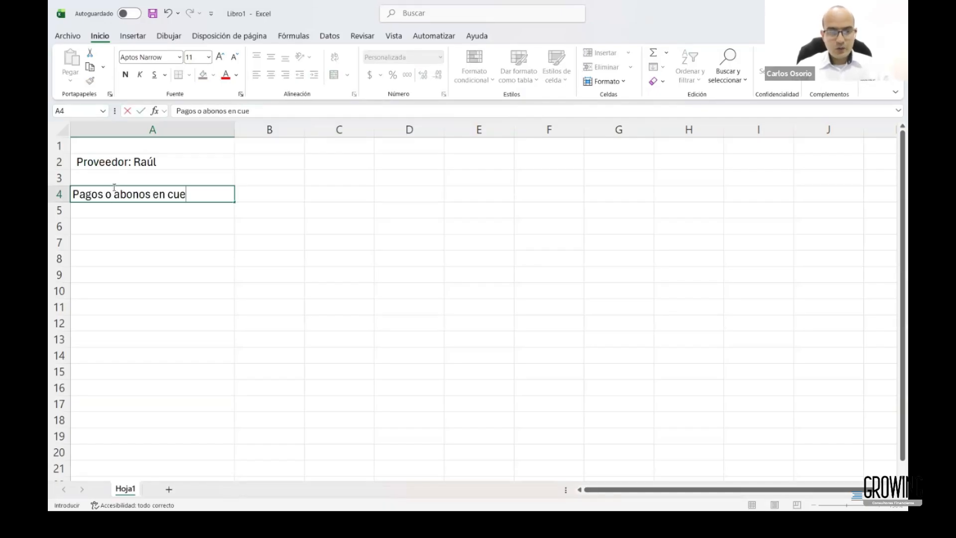
{"action": "type", "text": "nta:"}
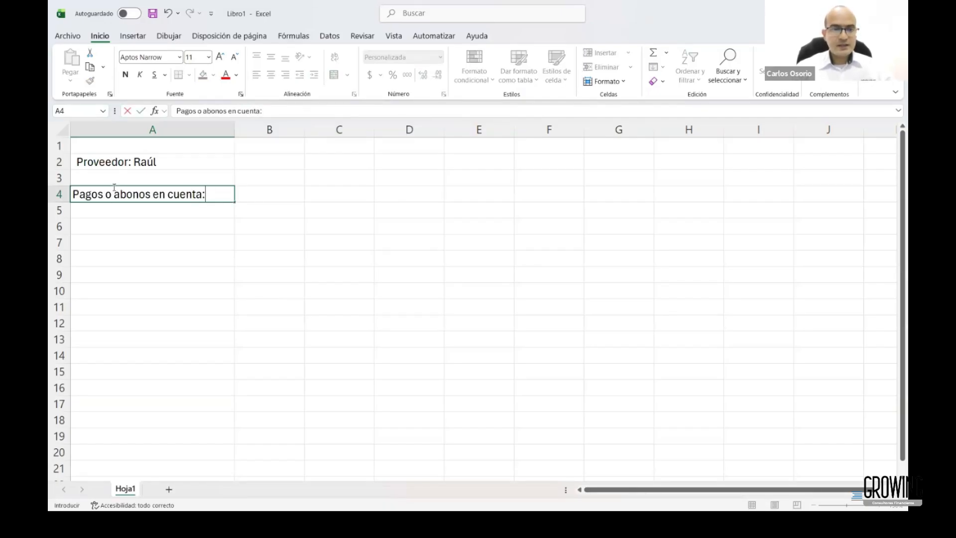
- Add "Compra de niventarios" in A6 with the amount 80.000 in B6, and widen column B
{"action": "left_click", "coordinate": [96, 227]}
{"action": "type", "text": "Compra de niventarios"}
{"action": "left_click_drag", "start_coordinate": [269, 130], "coordinate": [367, 135]}
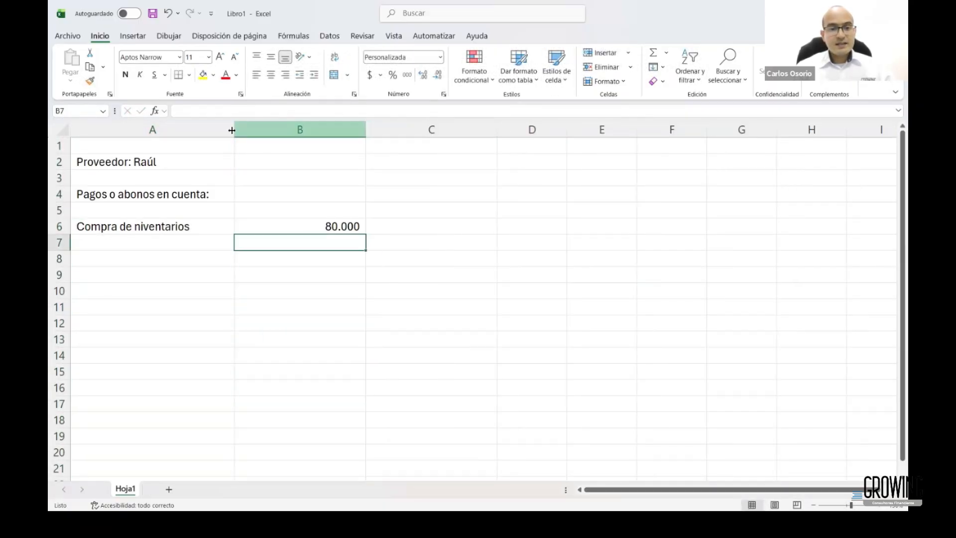
- Add "Arrendamiento" in A7 with the amount 50.000 in B7
{"action": "scroll", "coordinate": [103, 258], "scroll_direction": "up", "scroll_amount": 1}
{"action": "left_click", "coordinate": [104, 259]}
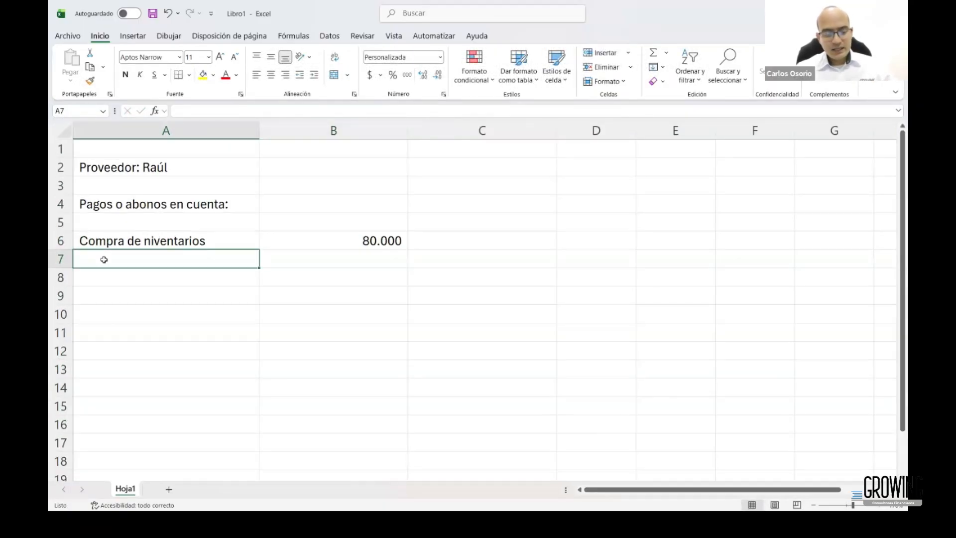
{"action": "type", "text": "Arrendamiento"}
{"action": "left_click", "coordinate": [297, 255]}
{"action": "type", "text": "50"}
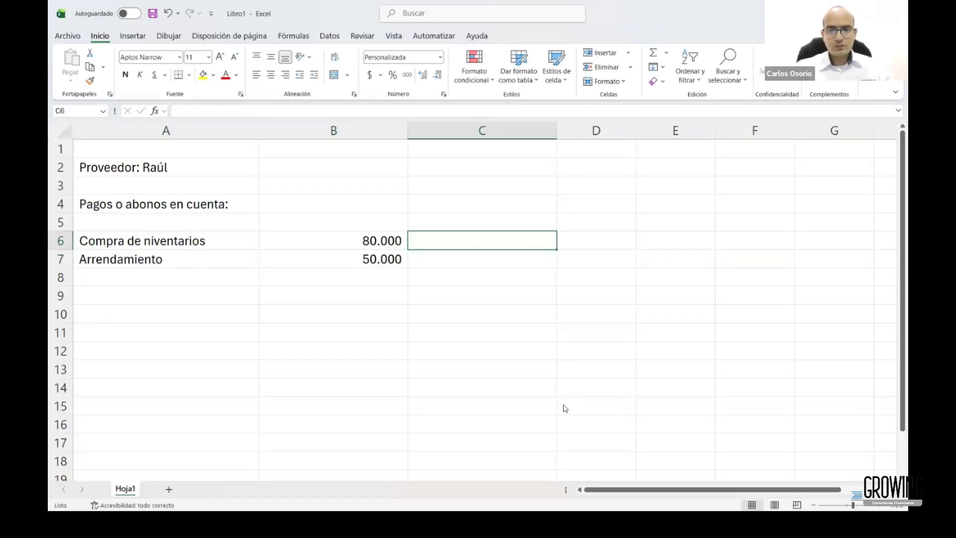
- Look up the concept code for Arrendamientos in the DIAN resolution, enter 5005 in C7 of the workbook, and narrow column C
{"action": "key", "text": "alt+Tab"}
{"action": "scroll", "coordinate": [565, 408], "scroll_direction": "up", "scroll_amount": 15}
{"action": "scroll", "coordinate": [565, 408], "scroll_direction": "down", "scroll_amount": 5}
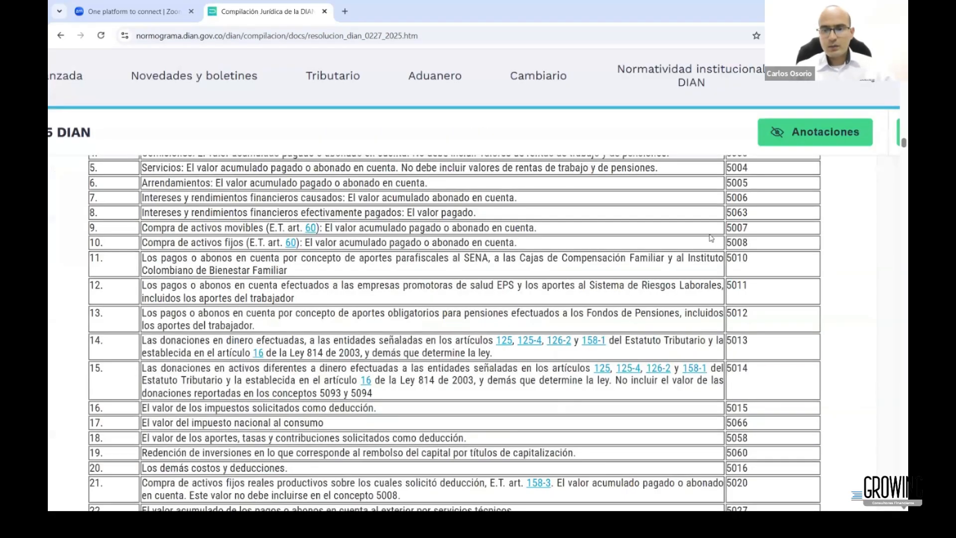
{"action": "left_click_drag", "start_coordinate": [752, 183], "coordinate": [726, 183]}
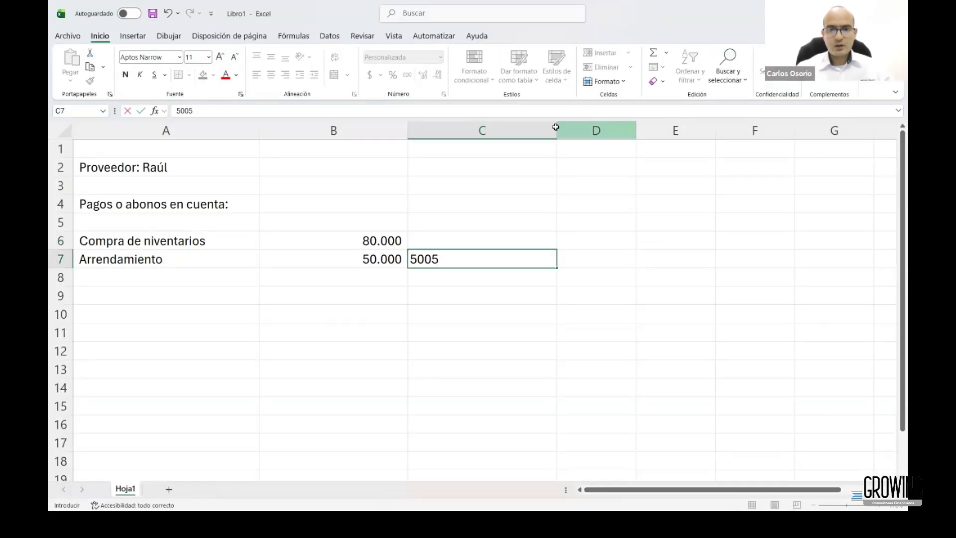
{"action": "left_click", "coordinate": [555, 128]}
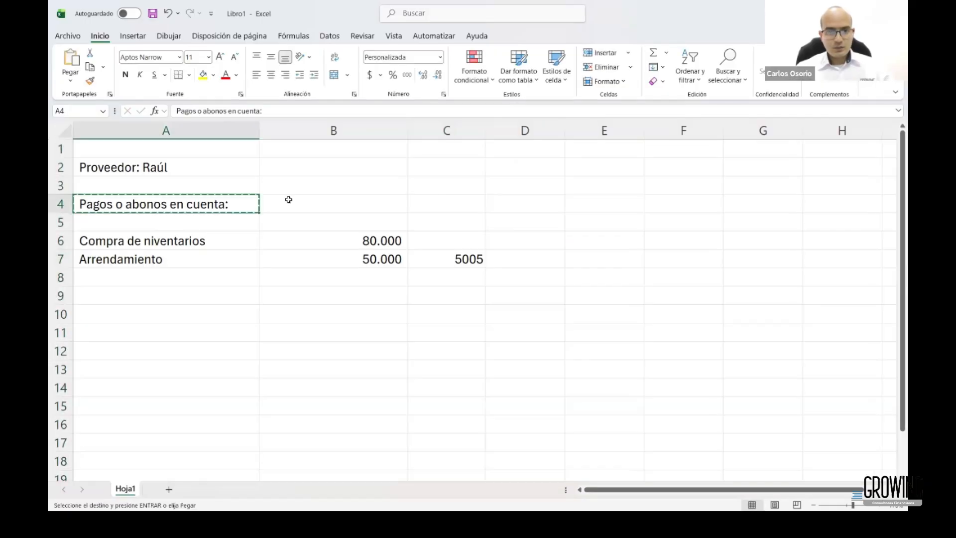
- Move the heading "Pagos o abonos en cuenta:" from A4 to B4 and add the heading "Concepto" in C4
{"action": "left_click", "coordinate": [288, 200]}
{"action": "type", "text": "Pagos o abonos en cuenta:"}
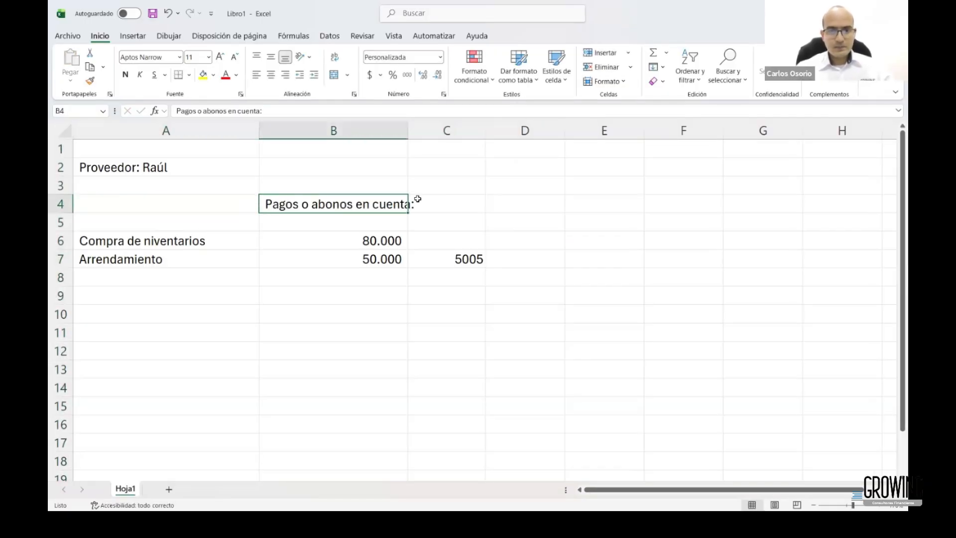
{"action": "left_click", "coordinate": [440, 201]}
{"action": "type", "text": "Concepto"}
- Enter concept code 5007 for the inventory purchase in C6
{"action": "left_click", "coordinate": [454, 241]}
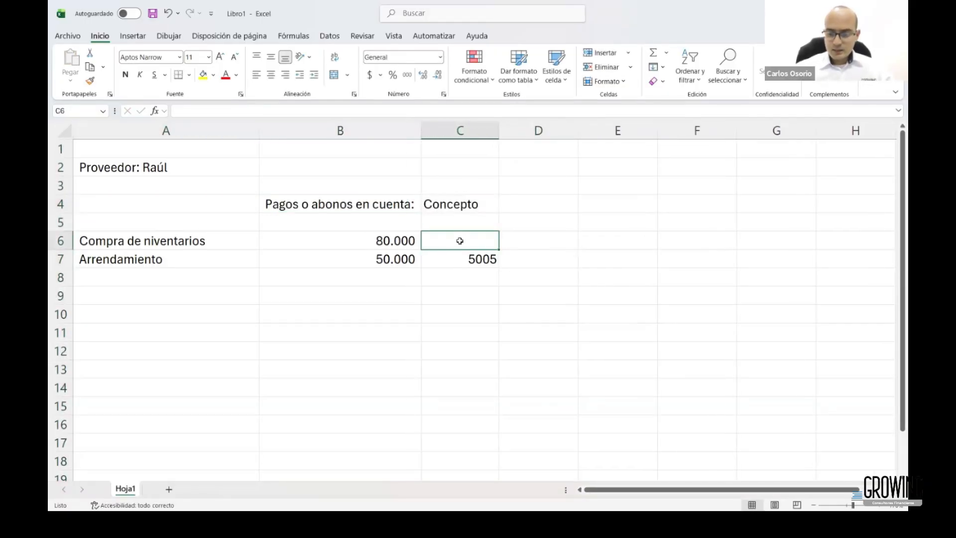
{"action": "type", "text": "5007"}
{"action": "left_click", "coordinate": [592, 262]}
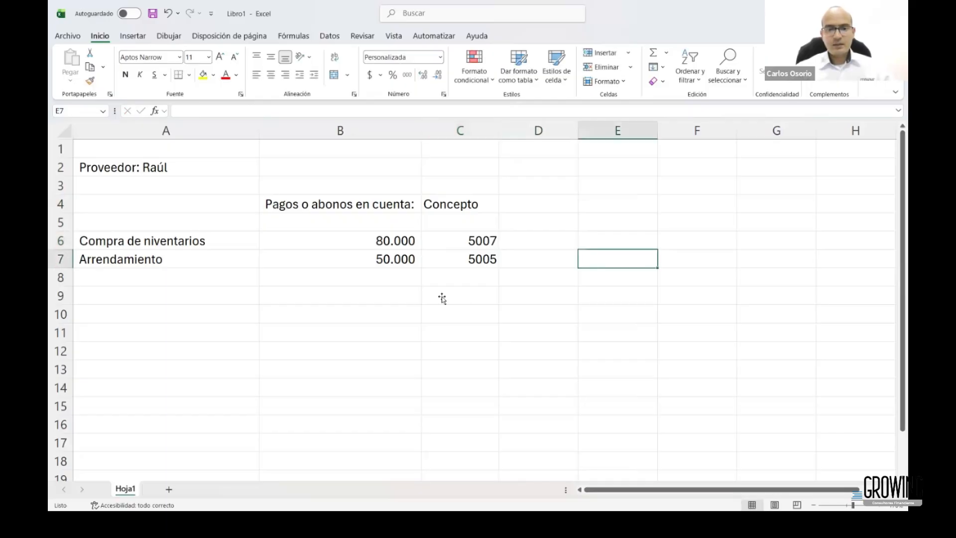
- Add "Servicios" in row 8 with the amount 40.000 and its concept code 5004, taken from the DIAN resolution's table
{"action": "left_click", "coordinate": [106, 283]}
{"action": "type", "text": "Servicio"}
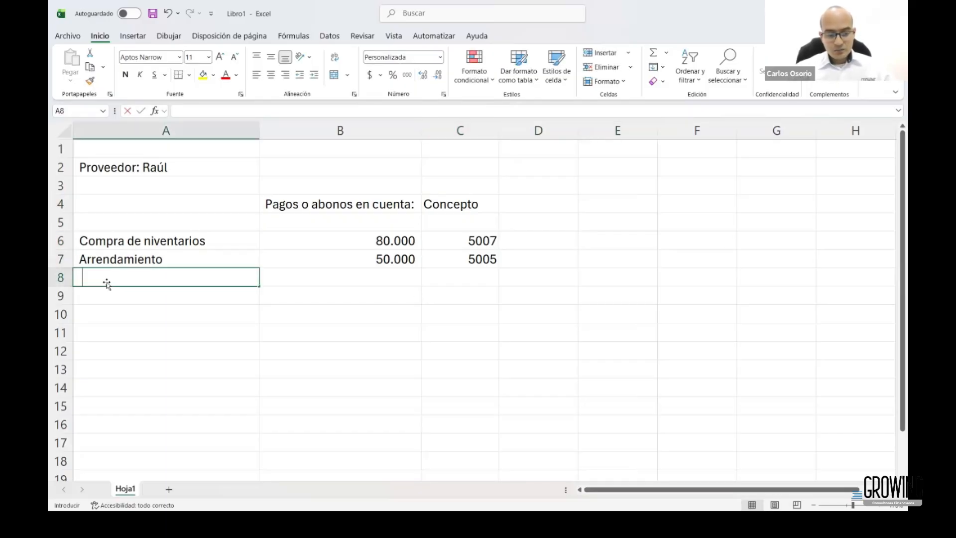
{"action": "key", "text": "alt+Tab"}
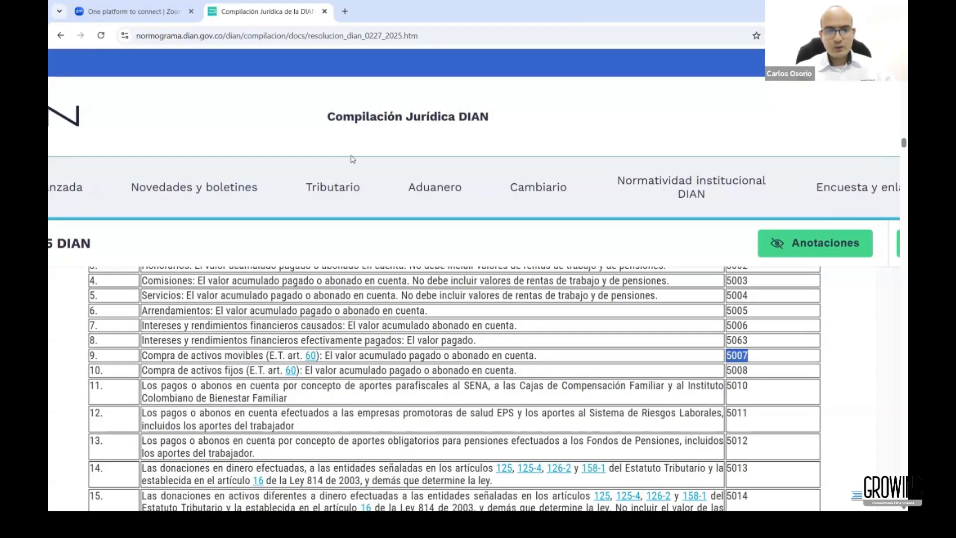
{"action": "double_click", "coordinate": [737, 295]}
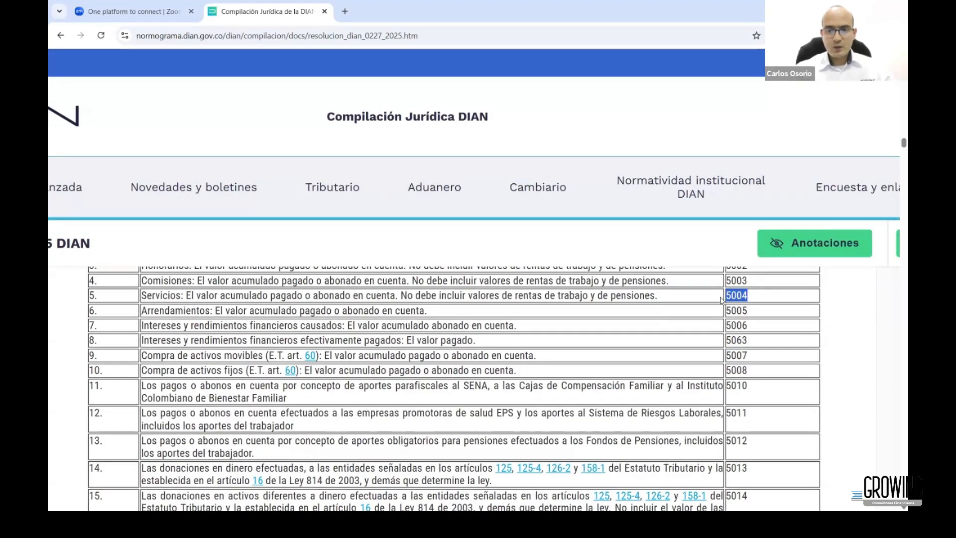
{"action": "left_click", "coordinate": [356, 278]}
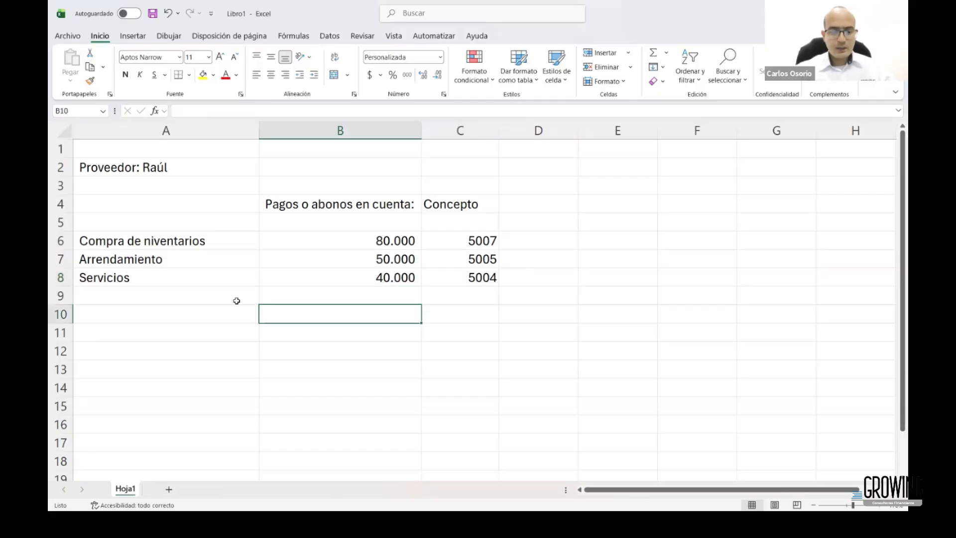
- Add a bold "TOTAL" row in row 9 that sums the three payment amounts in column B
{"action": "left_click", "coordinate": [236, 300]}
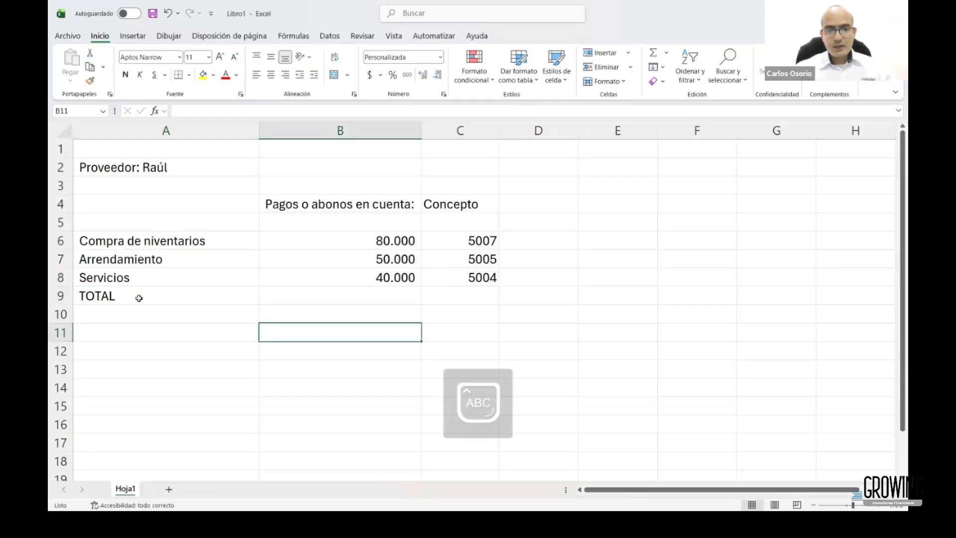
{"action": "left_click_drag", "start_coordinate": [139, 299], "coordinate": [461, 292]}
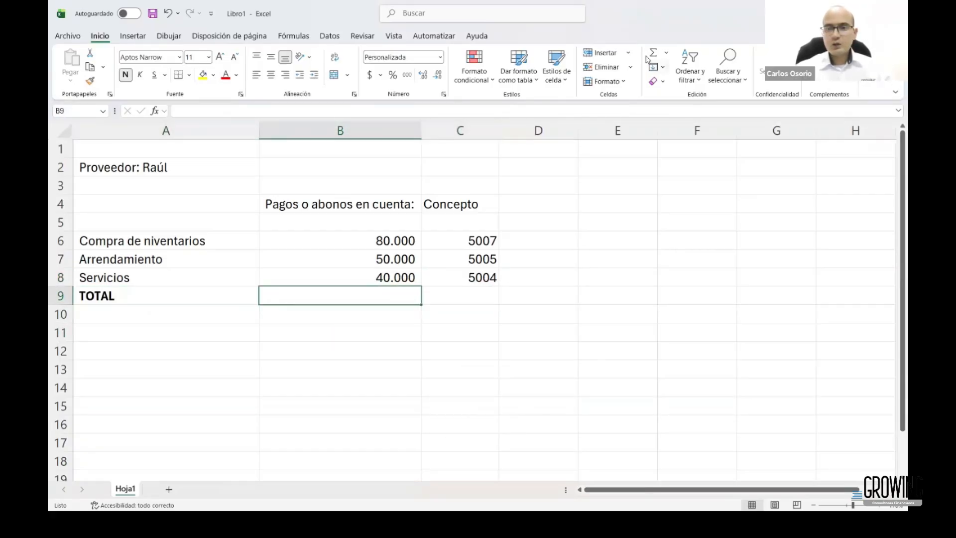
{"action": "left_click", "coordinate": [652, 54]}
{"action": "key", "text": "Return"}
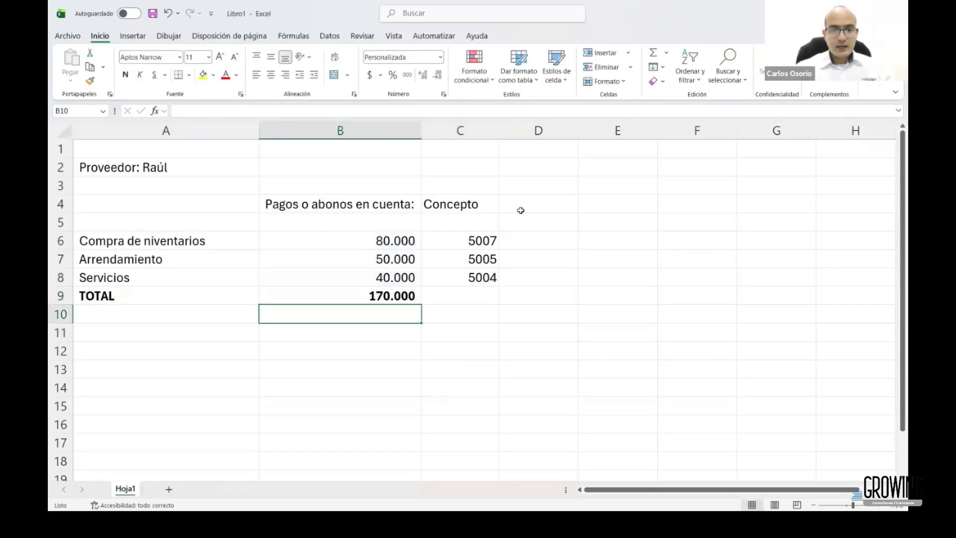
- Add "Cuantía de 3 UVT" in A11 and calculate it in B11 with the formula =3*49799, formatted bold
{"action": "left_click", "coordinate": [163, 334]}
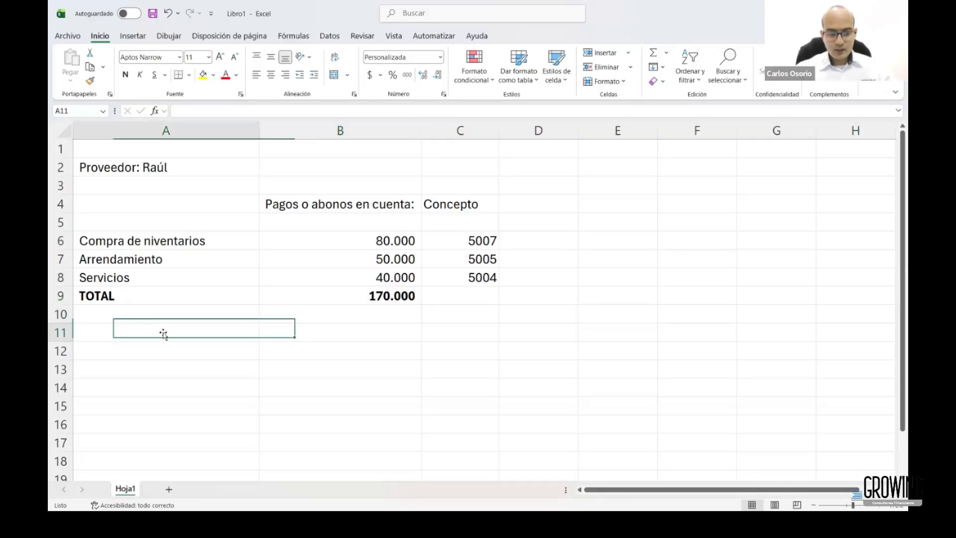
{"action": "type", "text": "Cuantía de 3 UVT"}
{"action": "left_click", "coordinate": [403, 333]}
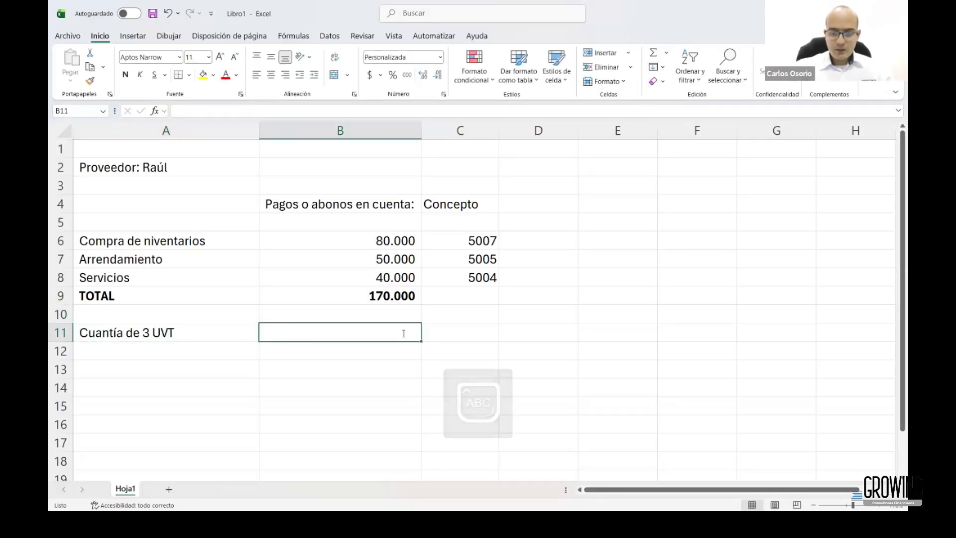
{"action": "type", "text": "=3"}
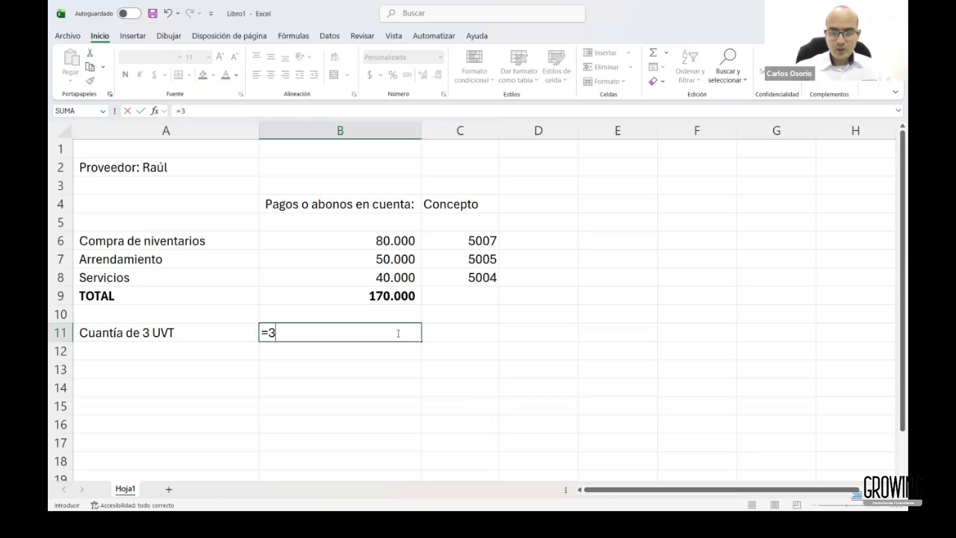
{"action": "type", "text": "*49799"}
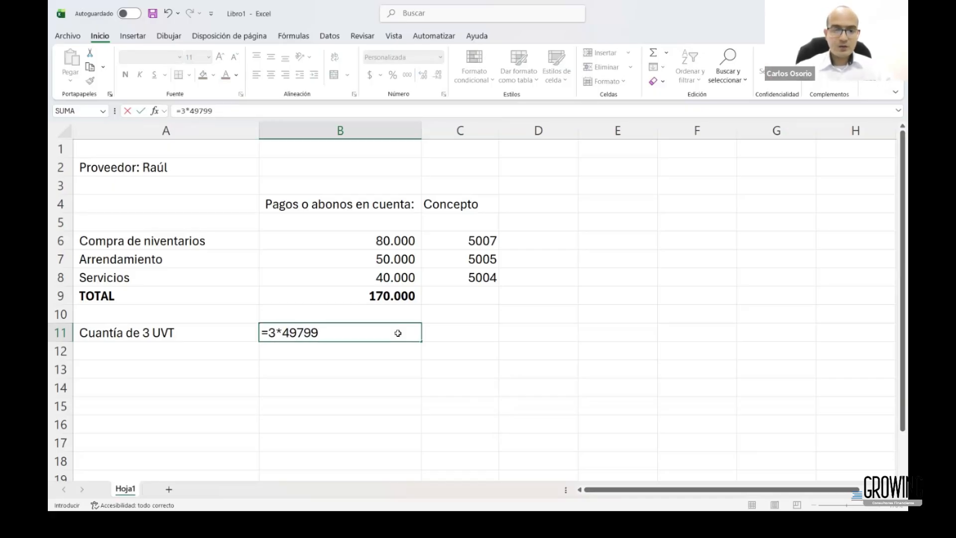
{"action": "key", "text": "ctrl+Return"}
{"action": "key", "text": "ctrl+n"}
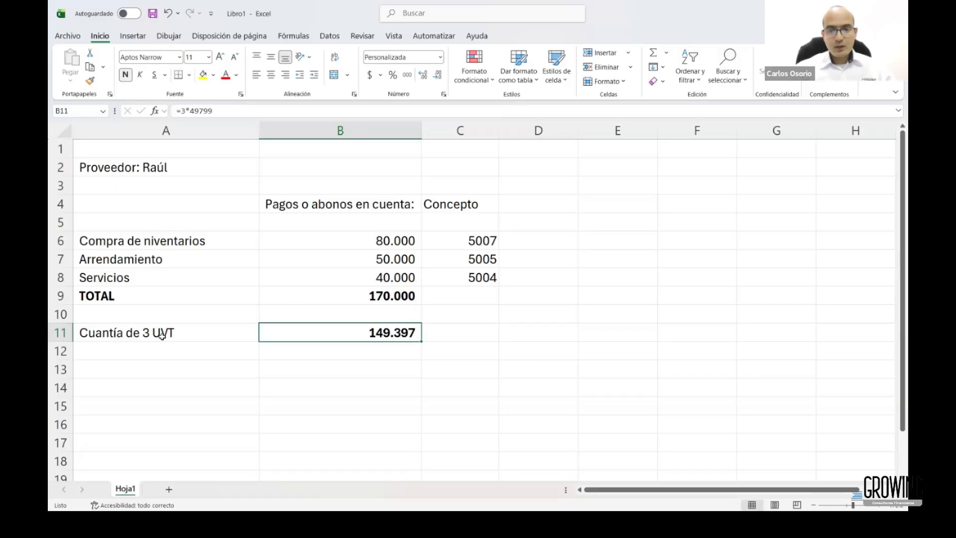
- Make the "Pagos o abonos en cuenta:" and "Concepto" headers in B4:C4 bold
{"action": "left_click_drag", "start_coordinate": [161, 335], "coordinate": [299, 333]}
{"action": "left_click_drag", "start_coordinate": [292, 206], "coordinate": [461, 204]}
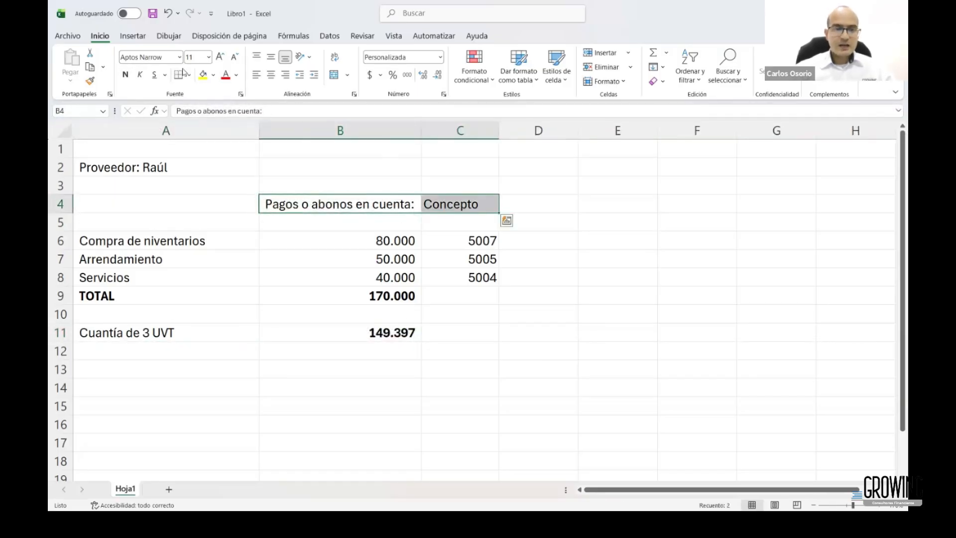
{"action": "left_click", "coordinate": [125, 74]}
- Compare the individual payments in rows 6 to 8 and their total with the 3 UVT threshold in row 11
{"action": "left_click_drag", "start_coordinate": [199, 241], "coordinate": [458, 239]}
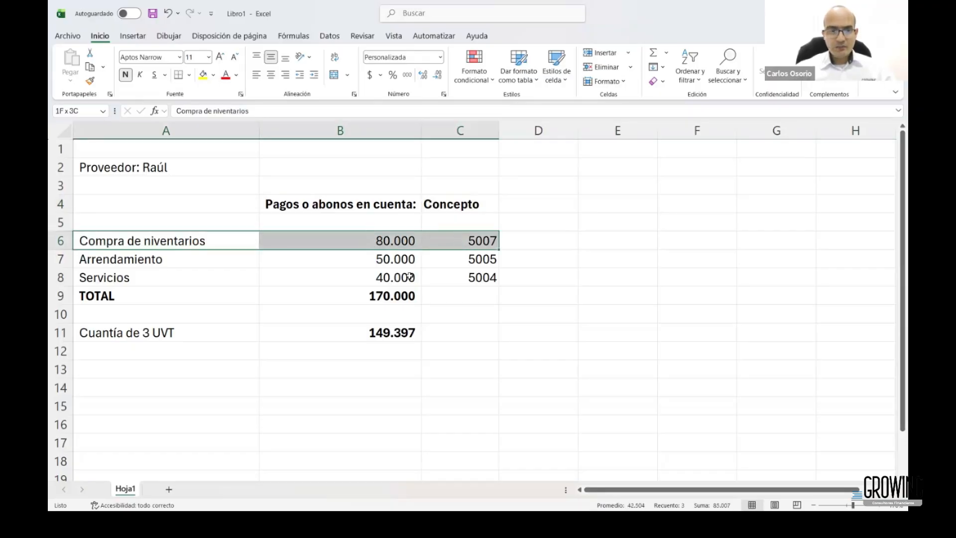
{"action": "left_click_drag", "start_coordinate": [203, 332], "coordinate": [358, 332]}
{"action": "left_click_drag", "start_coordinate": [213, 264], "coordinate": [406, 263]}
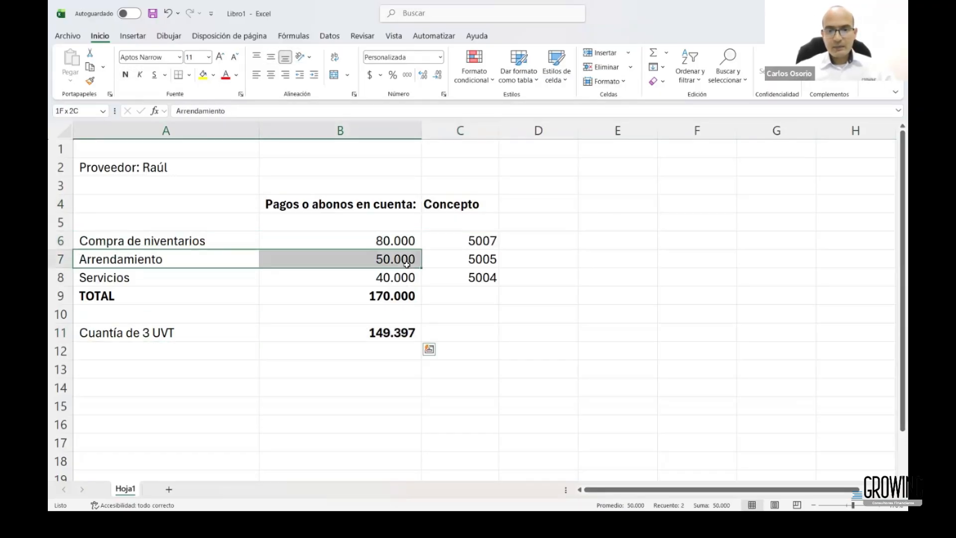
{"action": "left_click_drag", "start_coordinate": [218, 333], "coordinate": [260, 339]}
{"action": "left_click_drag", "start_coordinate": [219, 277], "coordinate": [399, 280]}
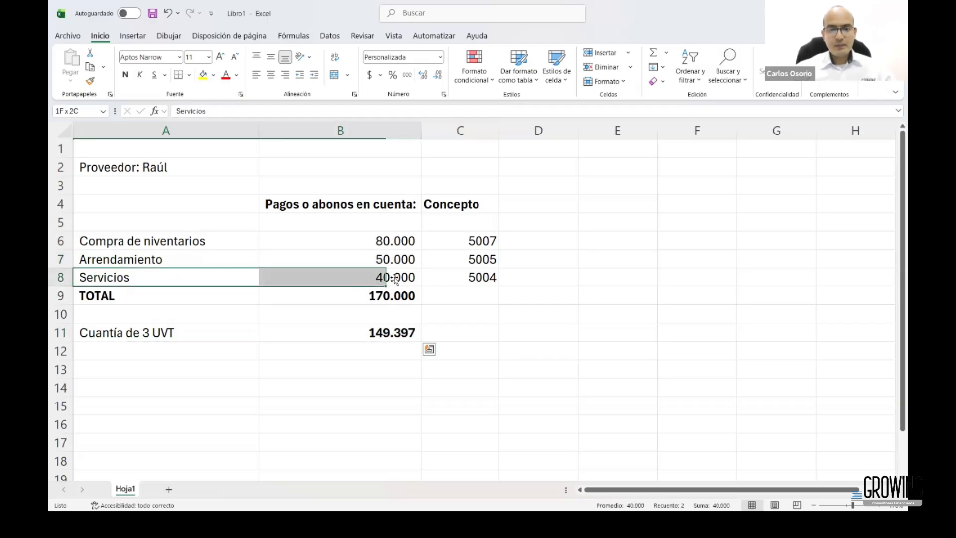
{"action": "left_click", "coordinate": [276, 326]}
{"action": "left_click_drag", "start_coordinate": [252, 241], "coordinate": [440, 241]}
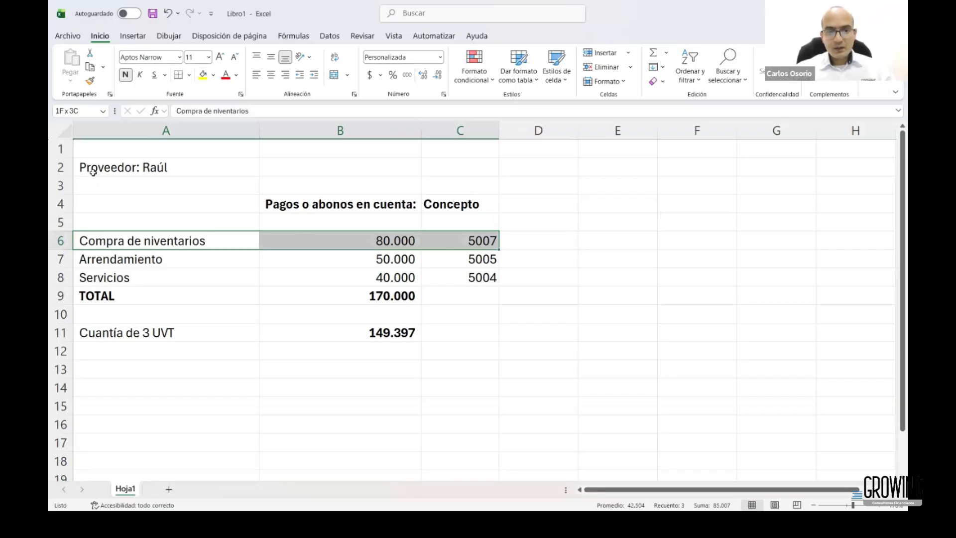
{"action": "left_click", "coordinate": [431, 256]}
{"action": "left_click_drag", "start_coordinate": [398, 241], "coordinate": [394, 305]}
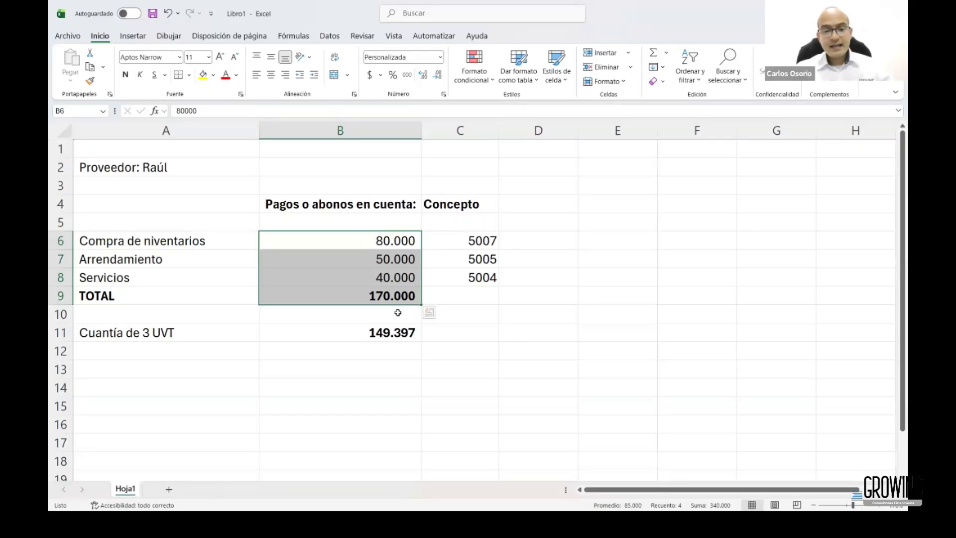
{"action": "left_click", "coordinate": [357, 333]}
{"action": "left_click", "coordinate": [193, 297]}
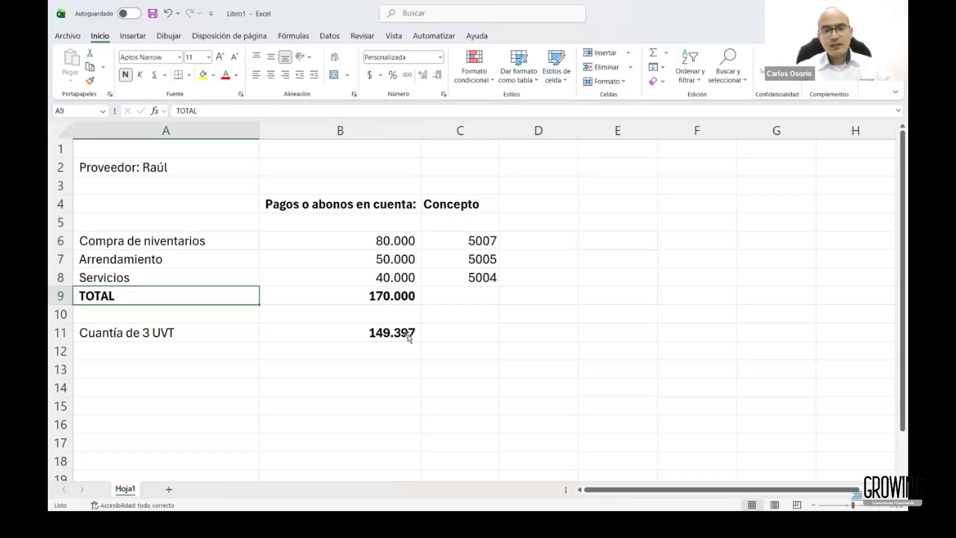
- Center the payment and concept headers in B4:C4
{"action": "left_click_drag", "start_coordinate": [299, 204], "coordinate": [460, 204]}
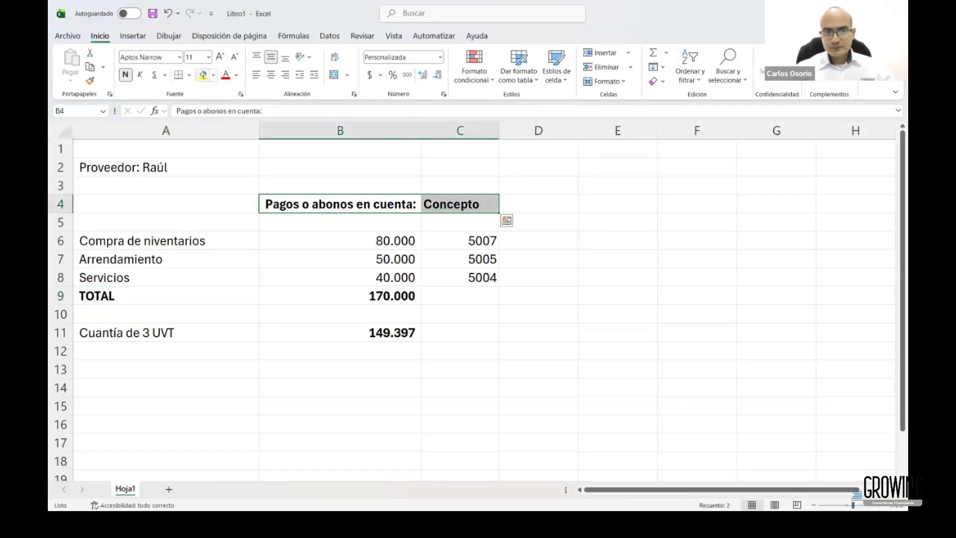
{"action": "left_click", "coordinate": [271, 76]}
{"action": "left_click", "coordinate": [538, 295]}
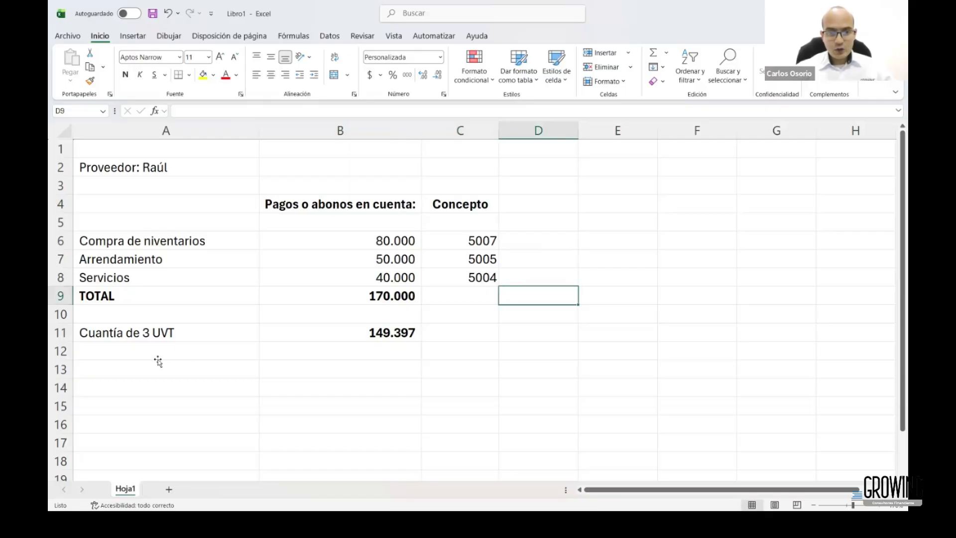
- Enter the conclusion "NO se puede reportar como cuantías menores" in A12 below the threshold
{"action": "left_click", "coordinate": [158, 353]}
{"action": "type", "text": "NO "}
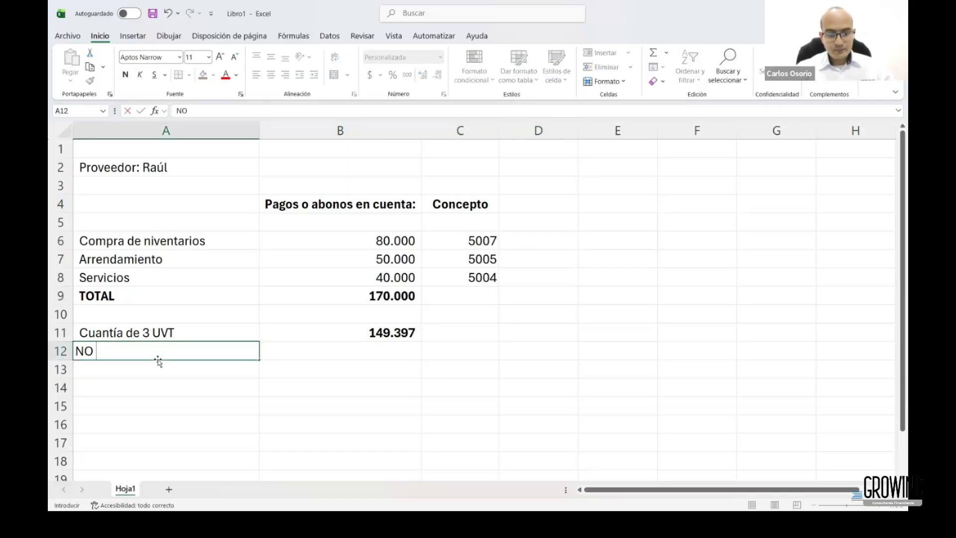
{"action": "type", "text": "se puede report"}
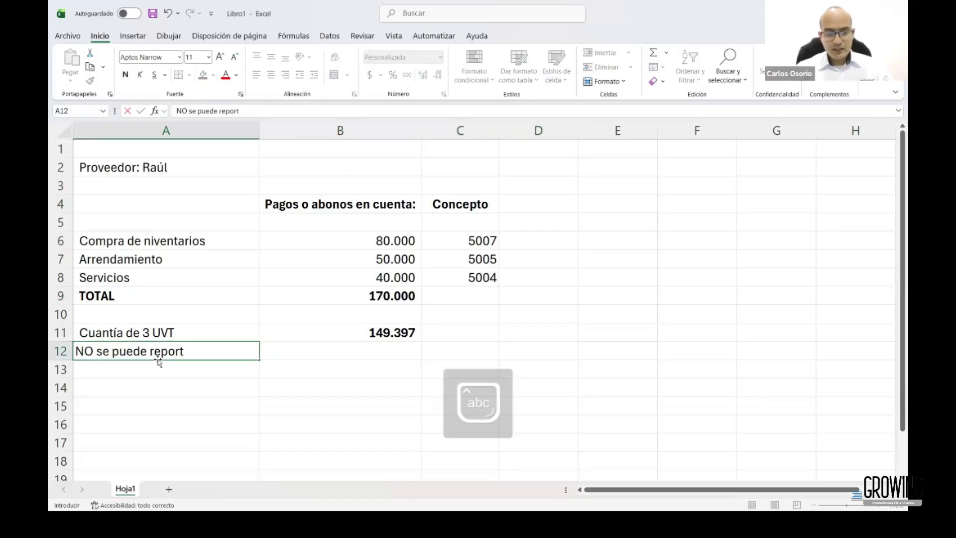
{"action": "type", "text": "ar como cuant"}
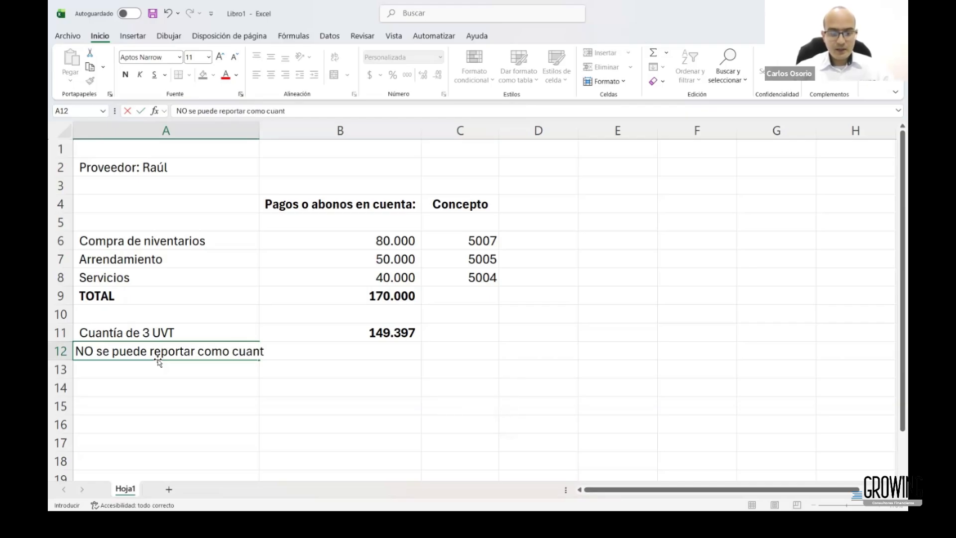
{"action": "type", "text": "ías menores"}
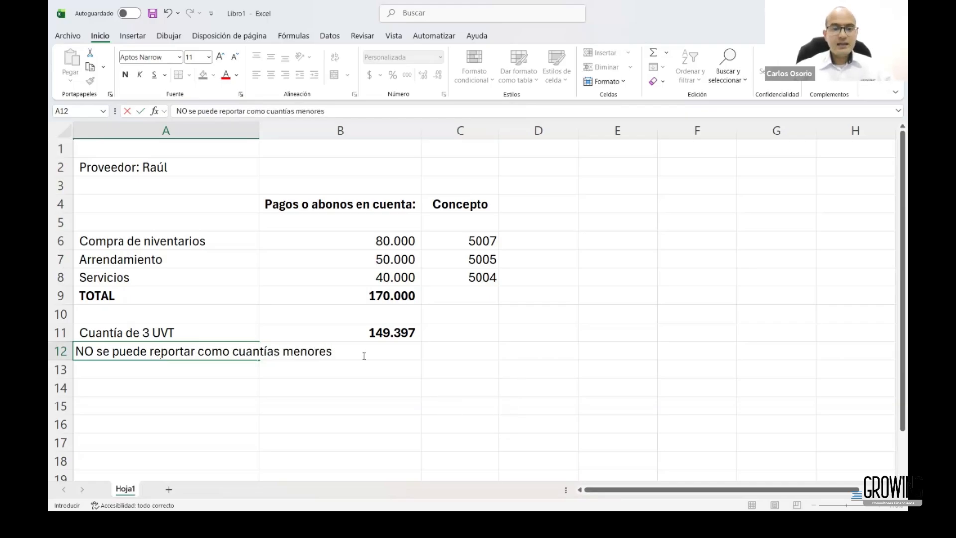
{"action": "left_click", "coordinate": [364, 356]}
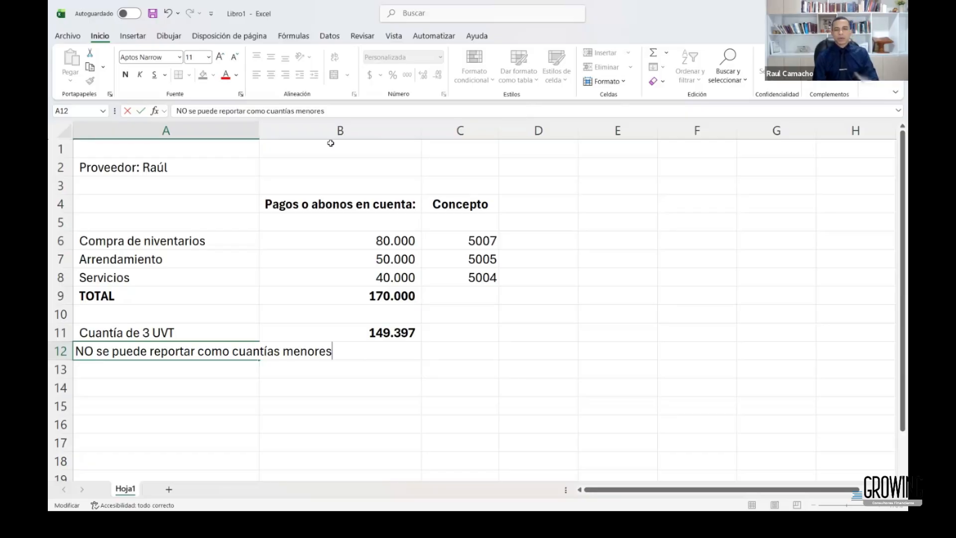
{"action": "left_click", "coordinate": [343, 367]}
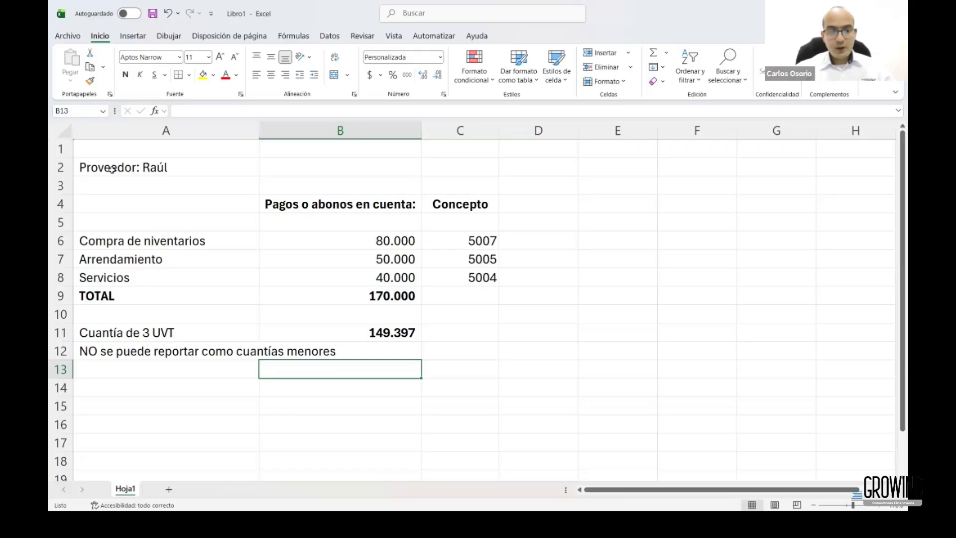
- Duplicate the whole supplier example from A2:D12 below itself, starting at A14
{"action": "left_click_drag", "start_coordinate": [113, 170], "coordinate": [503, 348]}
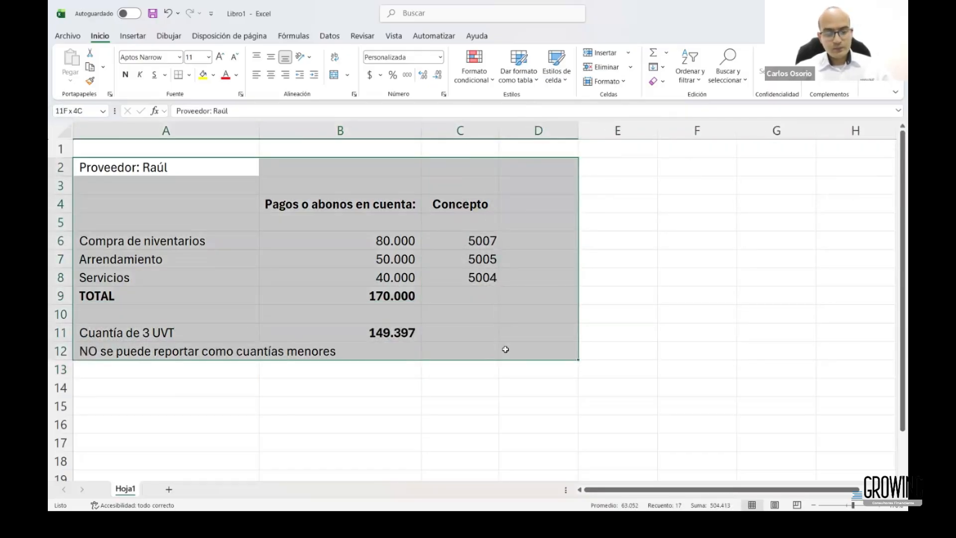
{"action": "key", "text": "ctrl+c"}
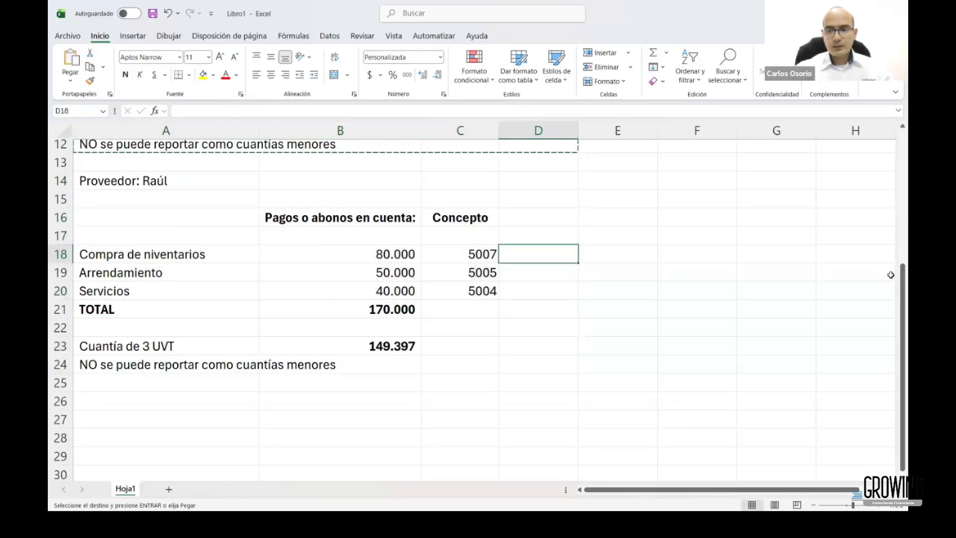
- Add the header "Retención" in D4 and copy it to D16 for the second example
{"action": "left_click_drag", "start_coordinate": [902, 275], "coordinate": [896, 160]}
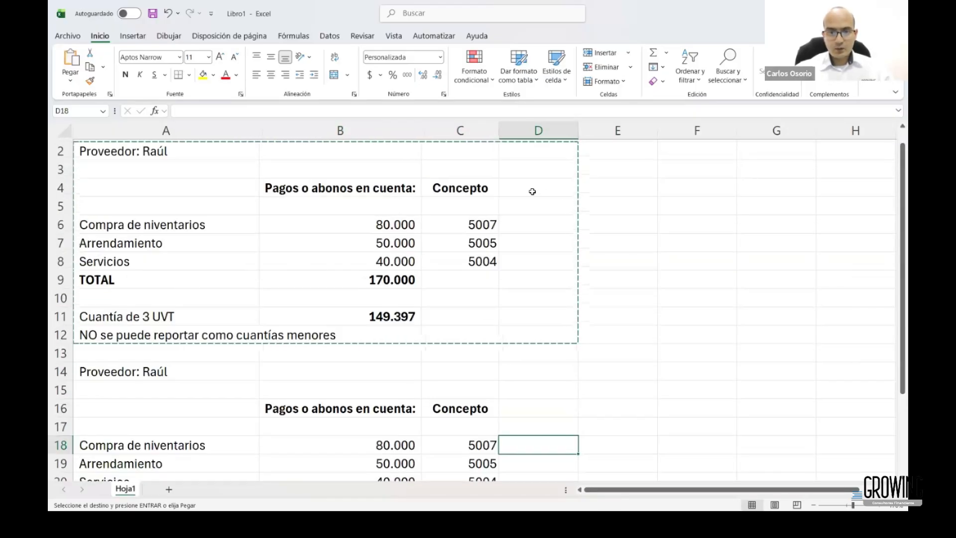
{"action": "left_click", "coordinate": [531, 190]}
{"action": "key", "text": "Escape"}
{"action": "type", "text": "Retención"}
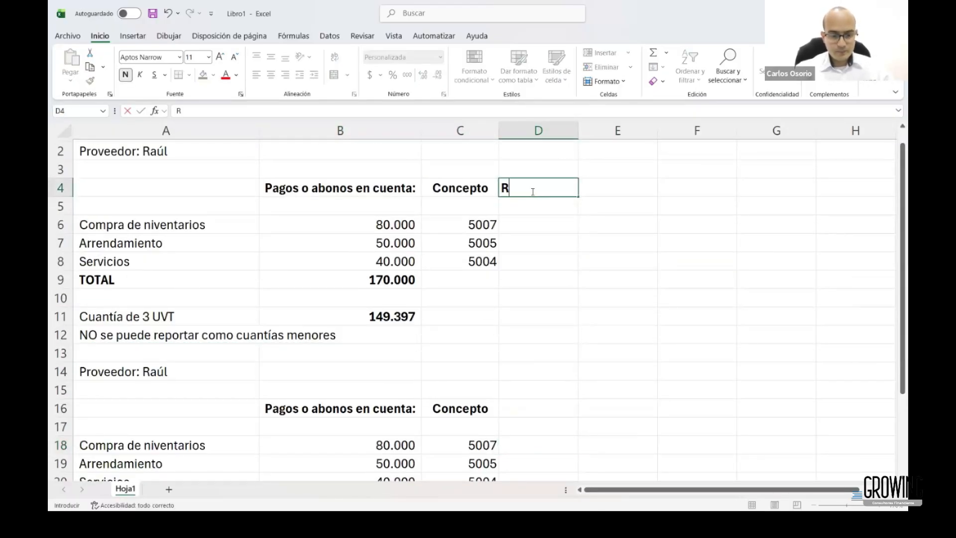
{"action": "key", "text": "Return"}
{"action": "left_click", "coordinate": [540, 190]}
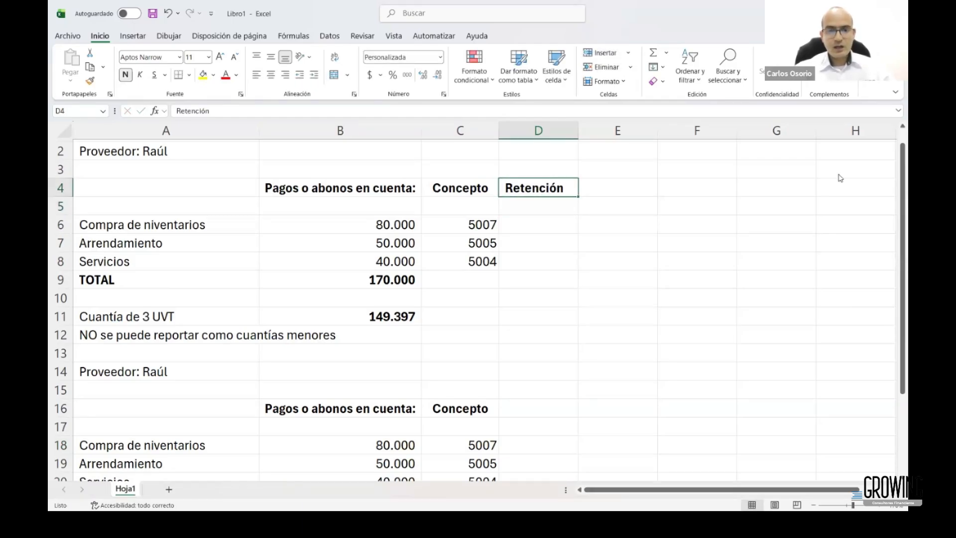
{"action": "key", "text": "ctrl+c"}
{"action": "scroll", "coordinate": [895, 438], "scroll_direction": "down", "scroll_amount": 2}
{"action": "left_click", "coordinate": [537, 269]}
{"action": "key", "text": "ctrl+v"}
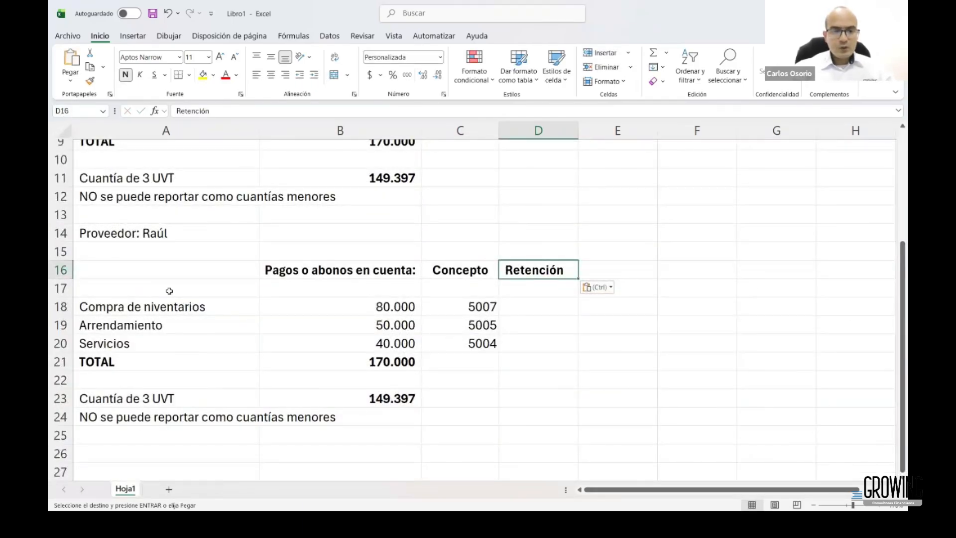
- Enter the second supplier's name label in A16 and set its payments to 45.000 for inventory, 20.000 for rent and 30.000 for services
{"action": "left_click", "coordinate": [154, 273]}
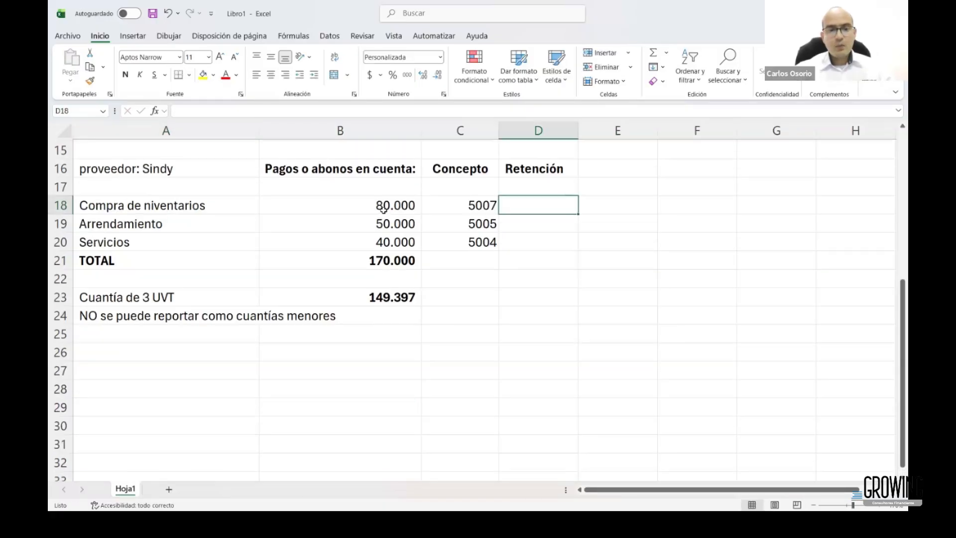
{"action": "left_click", "coordinate": [384, 240]}
{"action": "type", "text": "60000"}
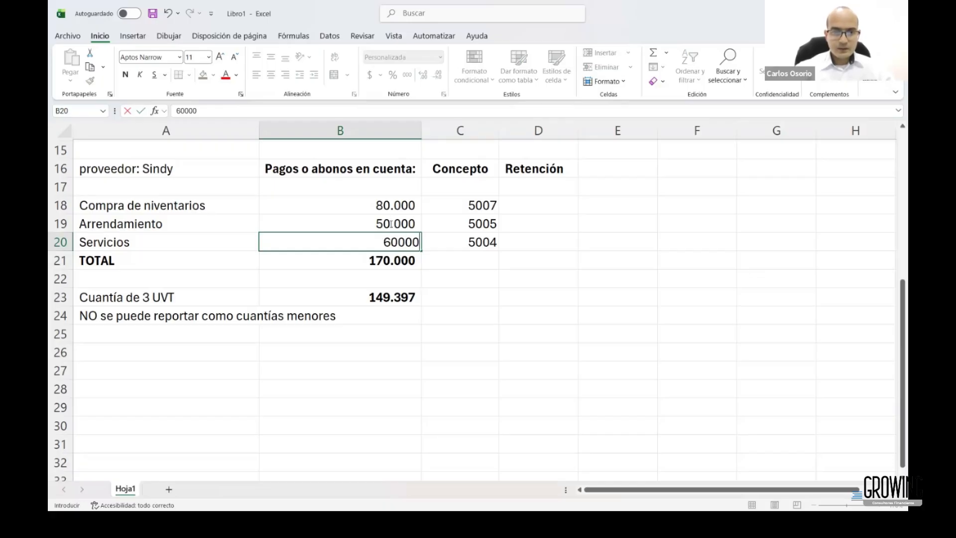
{"action": "left_click", "coordinate": [392, 224]}
{"action": "type", "text": "20"}
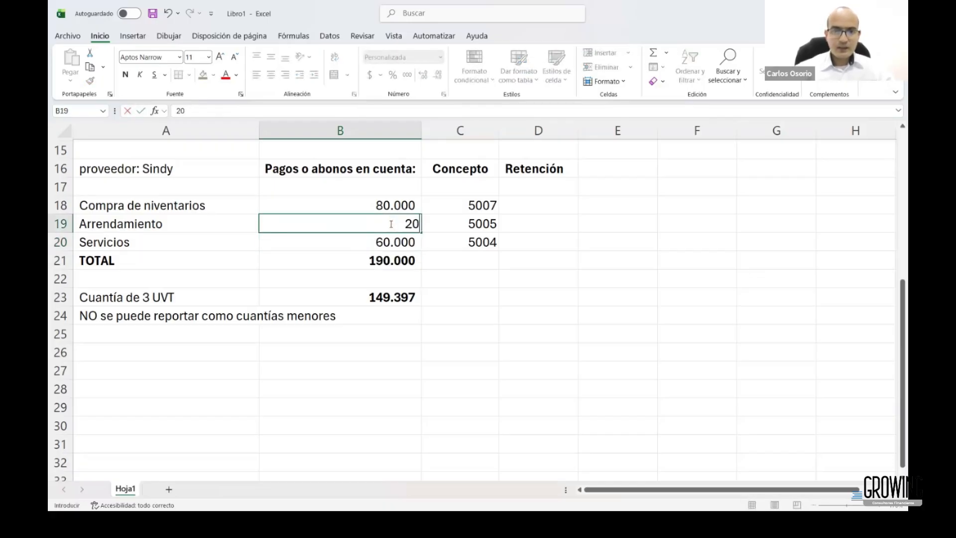
{"action": "left_click", "coordinate": [385, 205]}
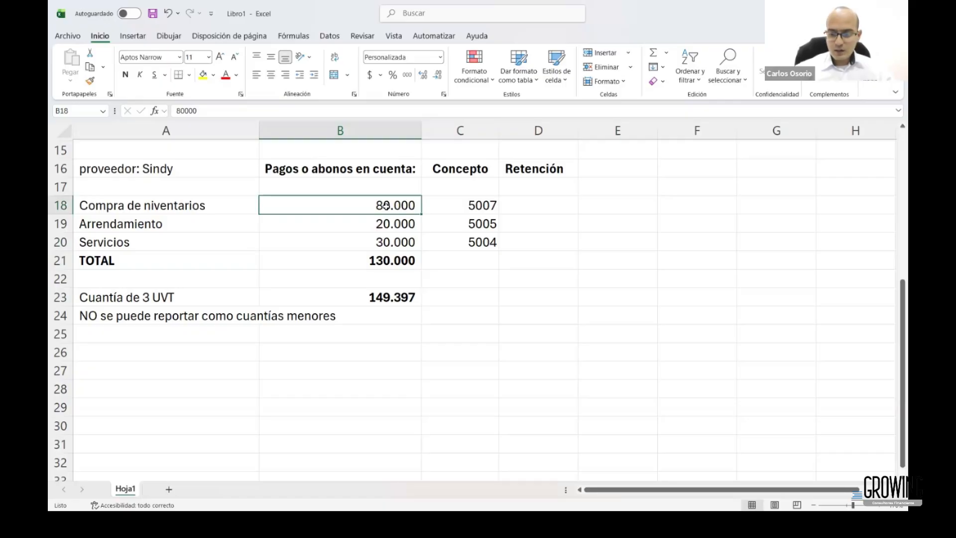
{"action": "type", "text": "45000"}
{"action": "left_click", "coordinate": [452, 279]}
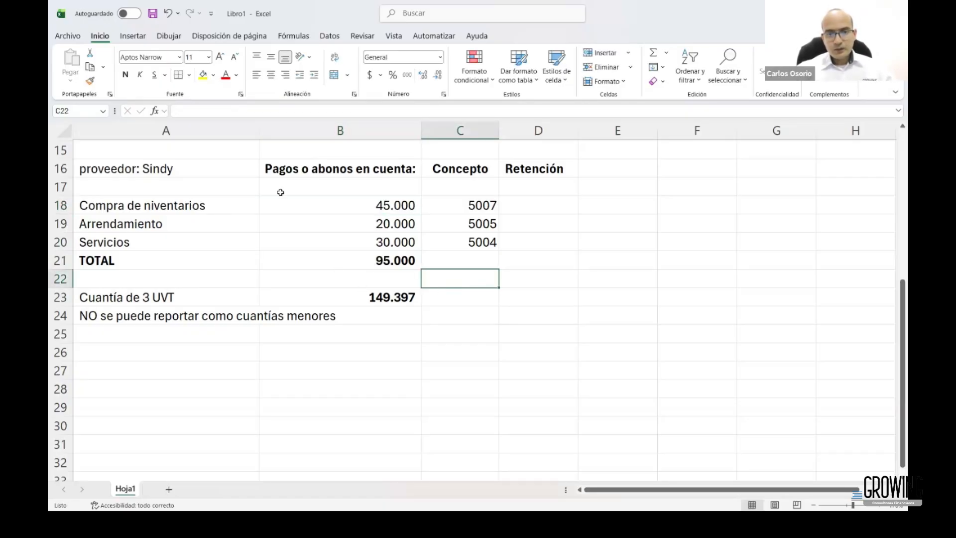
- Check the sum formula in B21 and compare the second supplier's total with the 3 UVT threshold in B23
{"action": "left_click_drag", "start_coordinate": [358, 200], "coordinate": [368, 257]}
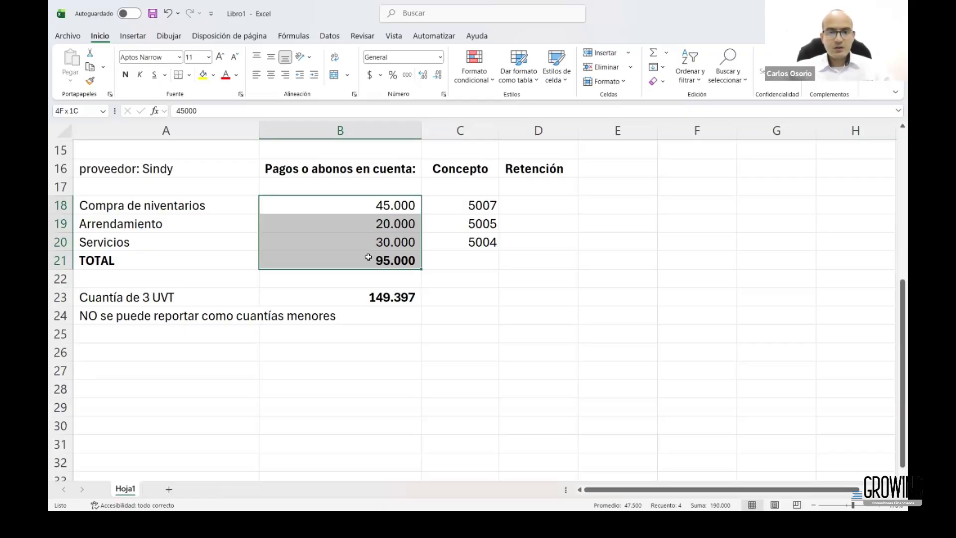
{"action": "left_click", "coordinate": [371, 259]}
{"action": "double_click", "coordinate": [392, 264]}
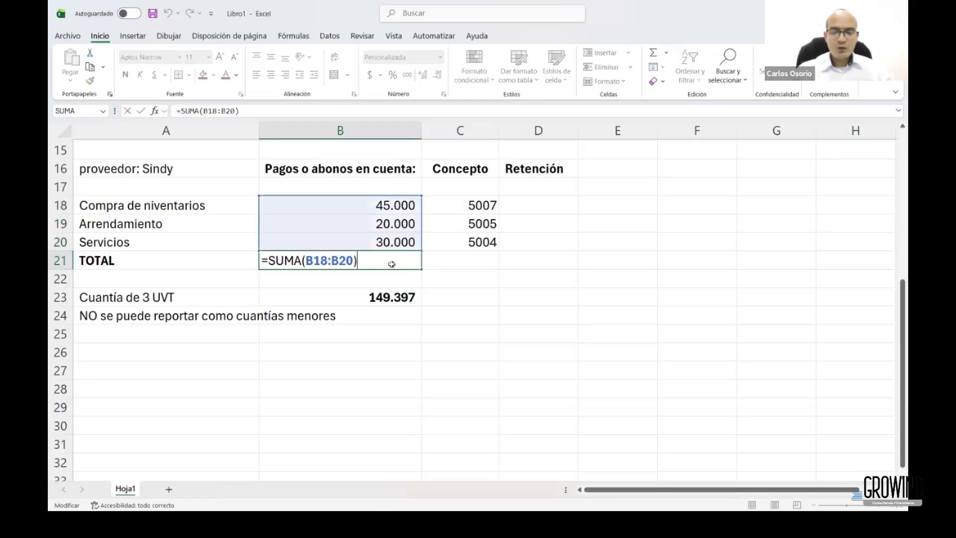
{"action": "key", "text": "Return"}
{"action": "left_click", "coordinate": [395, 266]}
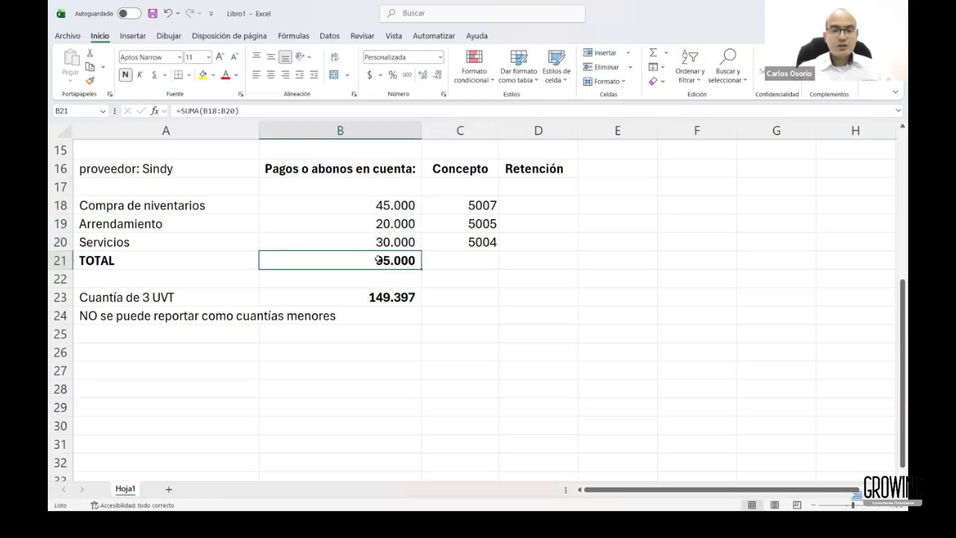
{"action": "left_click", "coordinate": [397, 298]}
- Enter a withholding of 0 for each of the second supplier's three payments in D18:D20
{"action": "left_click", "coordinate": [544, 206]}
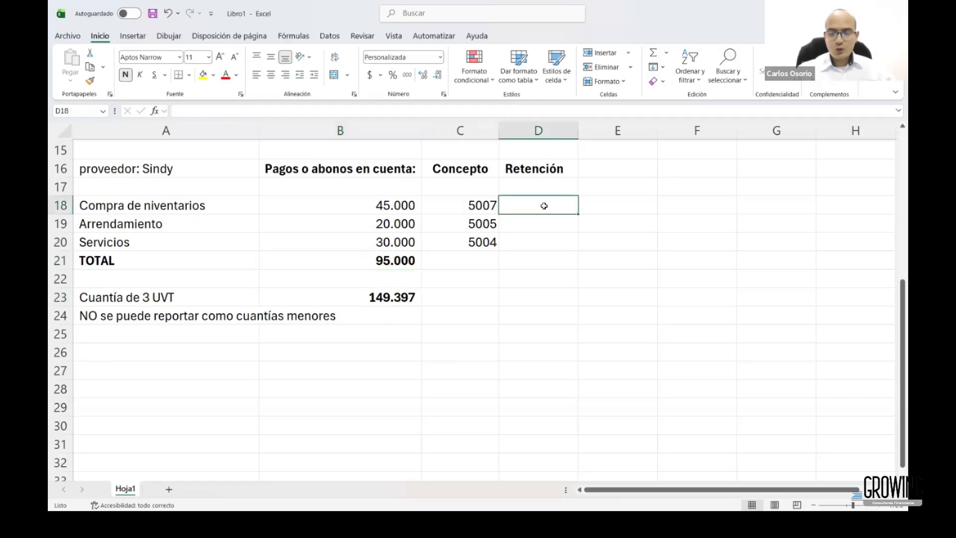
{"action": "type", "text": "0"}
{"action": "key", "text": "Return"}
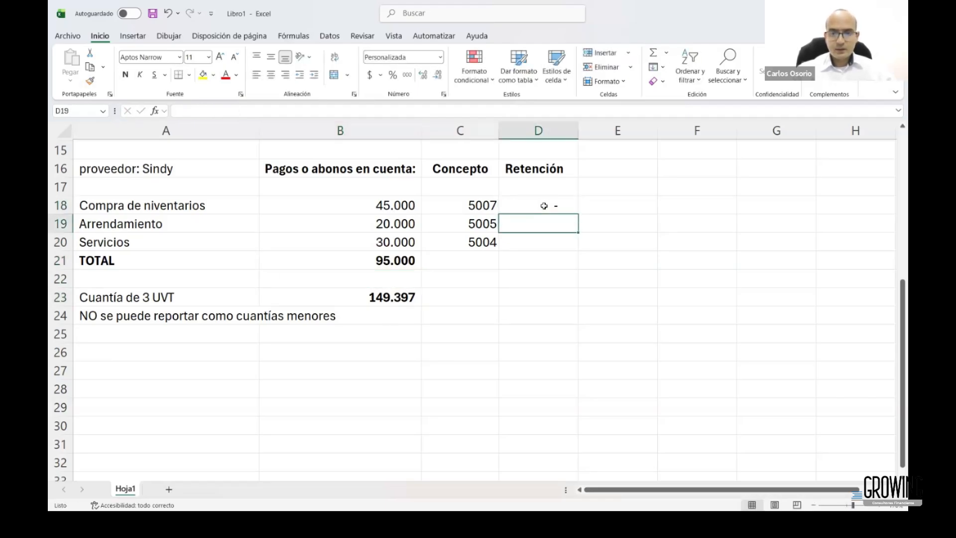
{"action": "type", "text": "0"}
{"action": "key", "text": "Return"}
{"action": "type", "text": "0"}
{"action": "key", "text": "Return"}
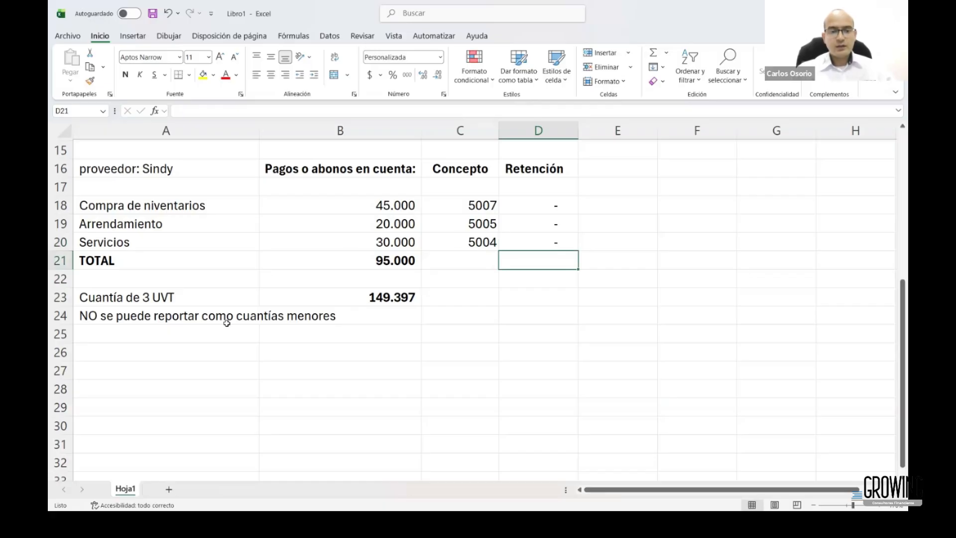
- Change the second supplier's conclusion in A24 to "SÍ se puede reportar como cuantías menores"
{"action": "double_click", "coordinate": [93, 315]}
{"action": "key", "text": "BackSpace"}
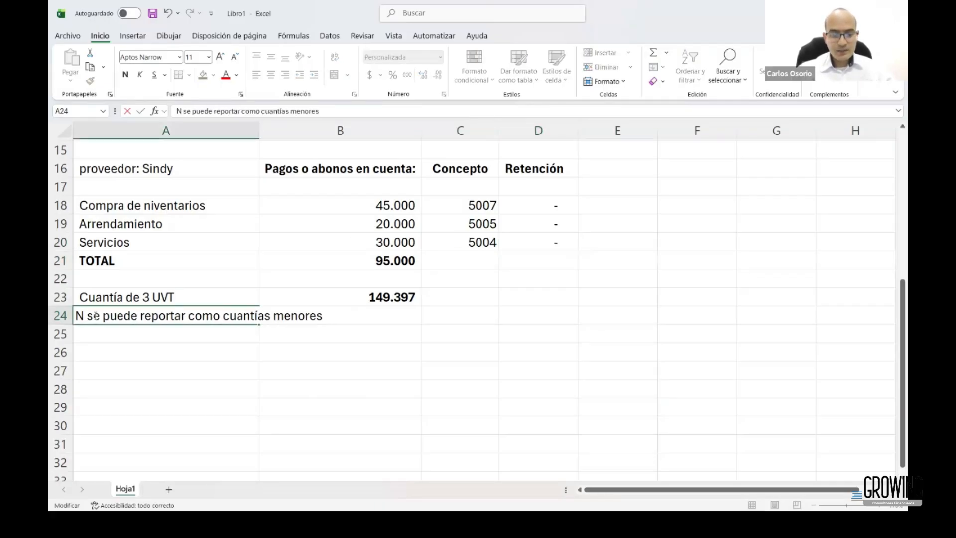
{"action": "key", "text": "BackSpace"}
{"action": "key", "text": "Delete"}
{"action": "type", "text": "Sí"}
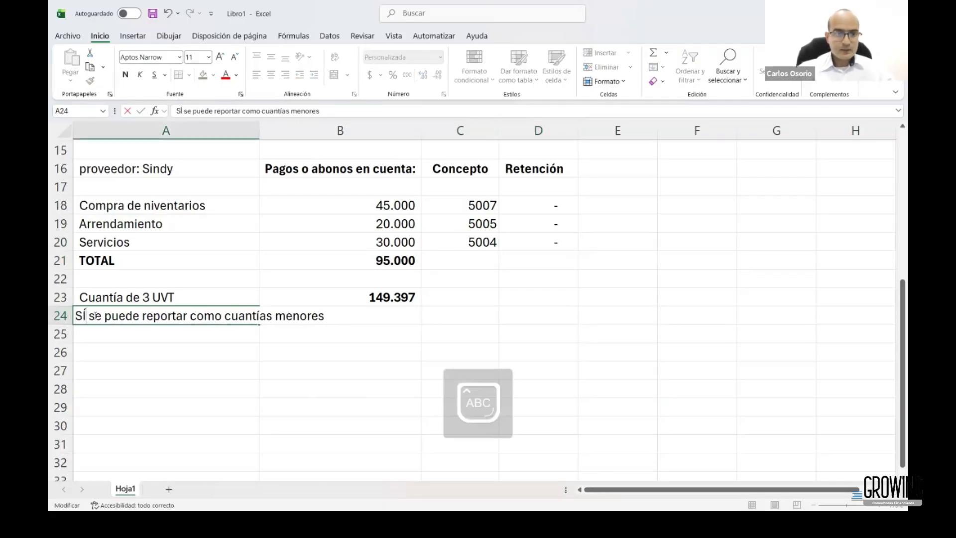
{"action": "left_click", "coordinate": [417, 321]}
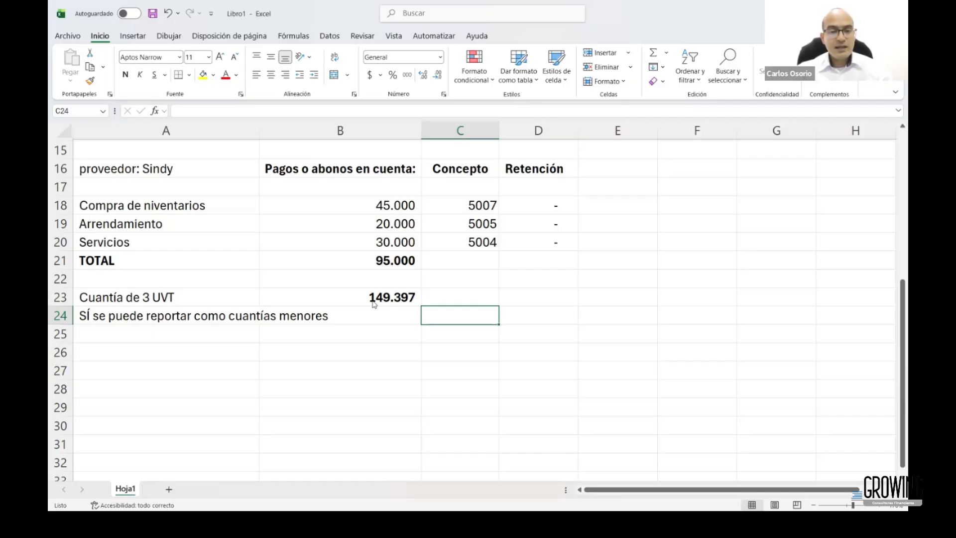
- Compare the second supplier's 3 UVT threshold in row 23 with the withholding column D
{"action": "left_click", "coordinate": [202, 298]}
{"action": "key", "text": "shift+Right"}
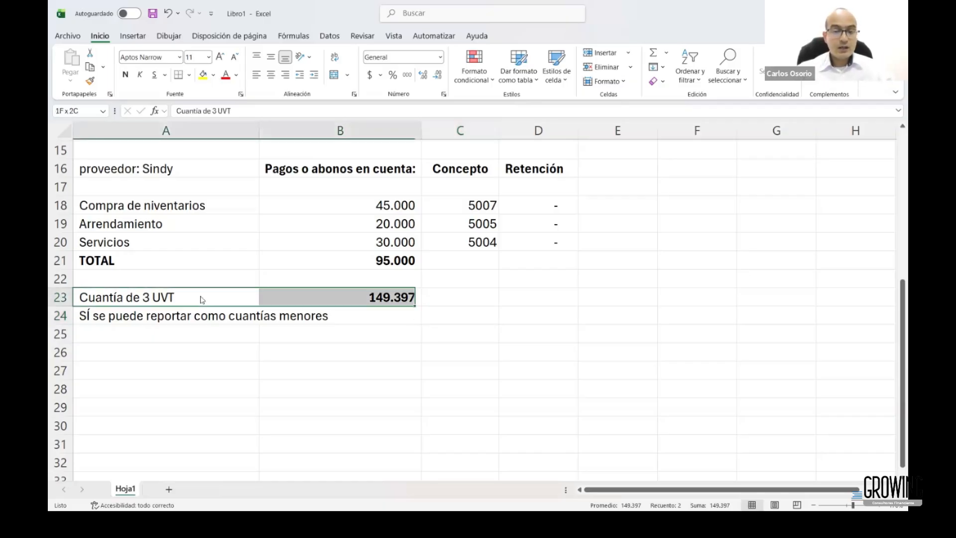
{"action": "left_click_drag", "start_coordinate": [539, 194], "coordinate": [533, 311]}
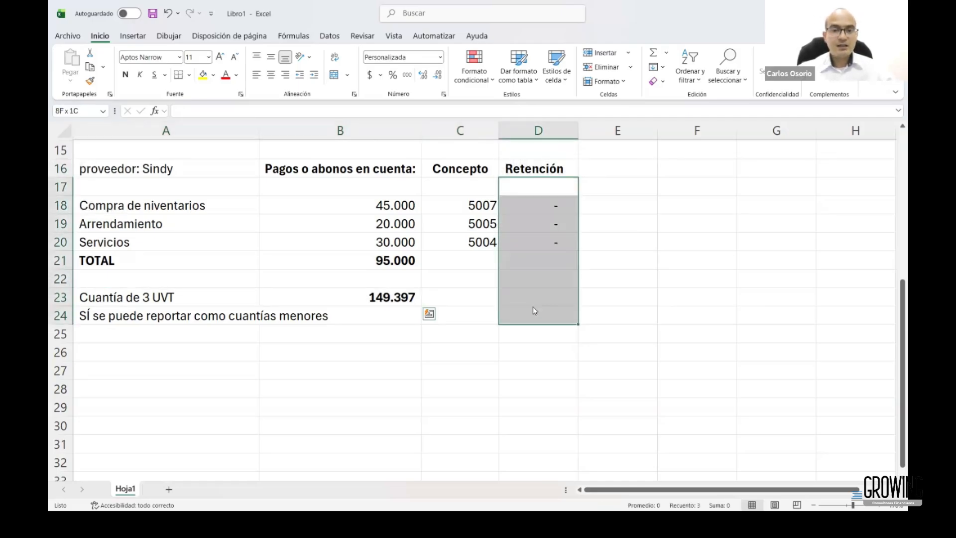
{"action": "left_click", "coordinate": [351, 354]}
- Copy the second supplier's example block A16:D24 and paste it starting at A27
{"action": "left_click_drag", "start_coordinate": [143, 171], "coordinate": [555, 322]}
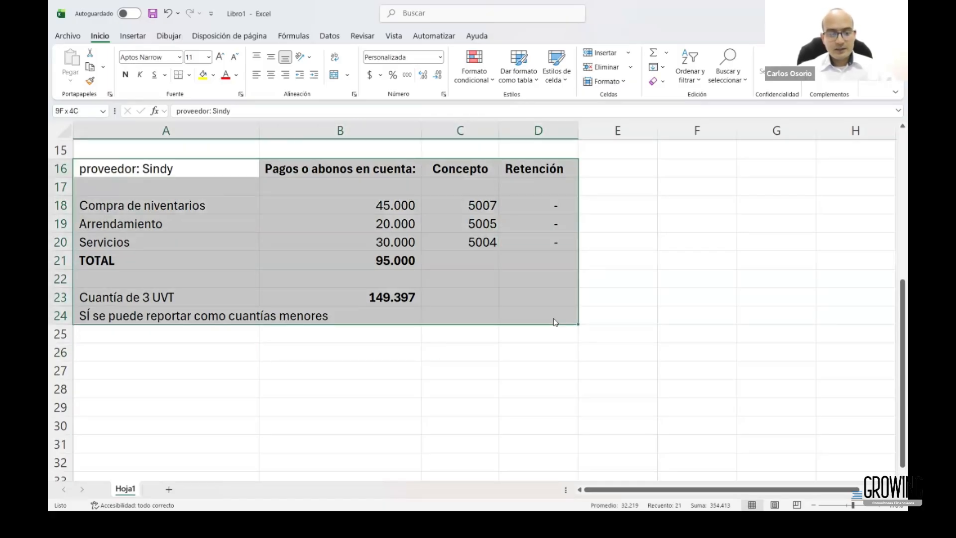
{"action": "key", "text": "ctrl+c"}
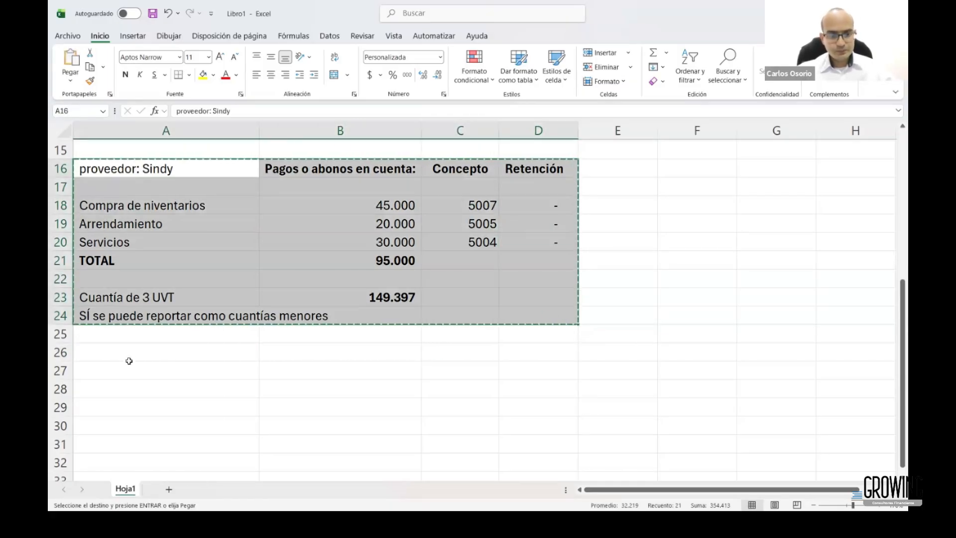
{"action": "left_click", "coordinate": [129, 361]}
{"action": "key", "text": "ctrl+v"}
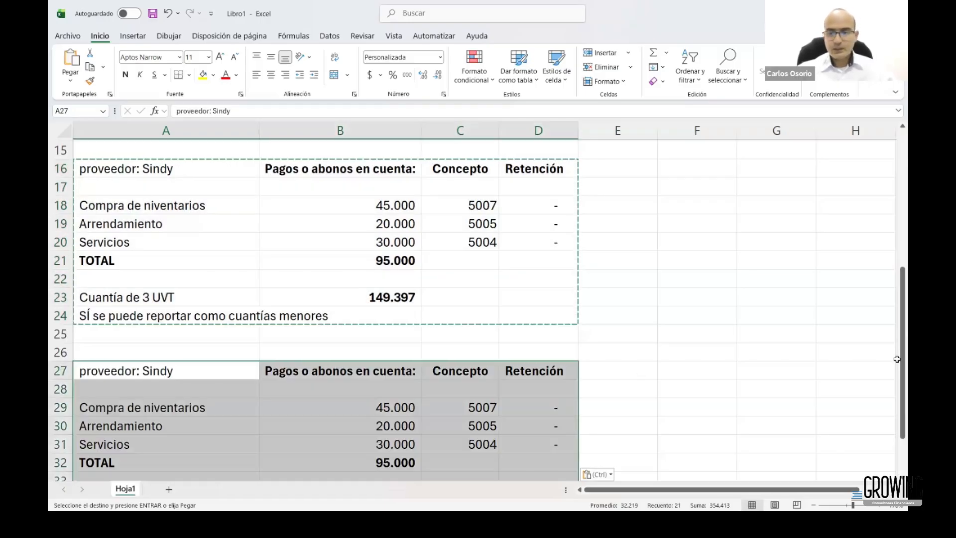
{"action": "scroll", "coordinate": [896, 359], "scroll_direction": "down", "scroll_amount": 1}
{"action": "left_click", "coordinate": [660, 342]}
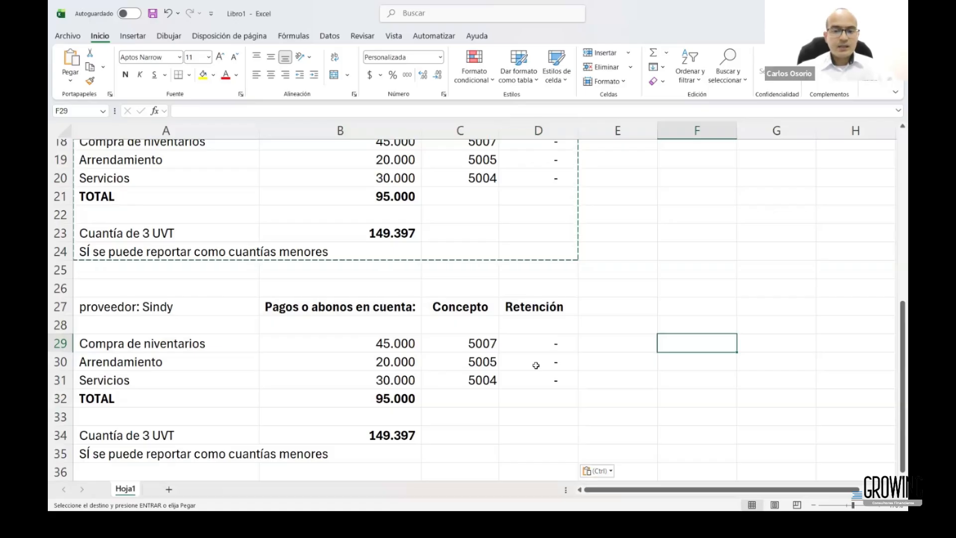
- Calculate the copied example's inventory withholding in D29 with the formula =B29*2,5%
{"action": "key", "text": "alt+Tab"}
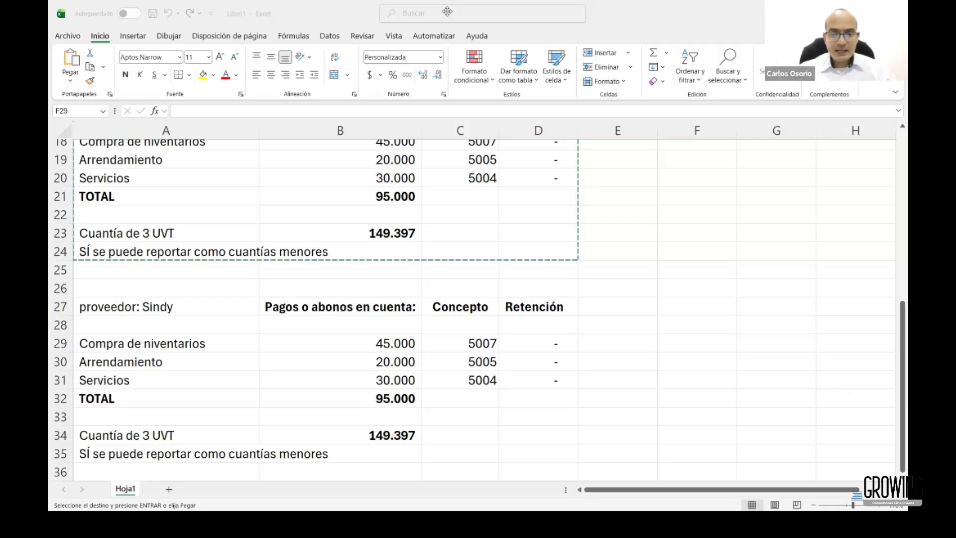
{"action": "double_click", "coordinate": [545, 344]}
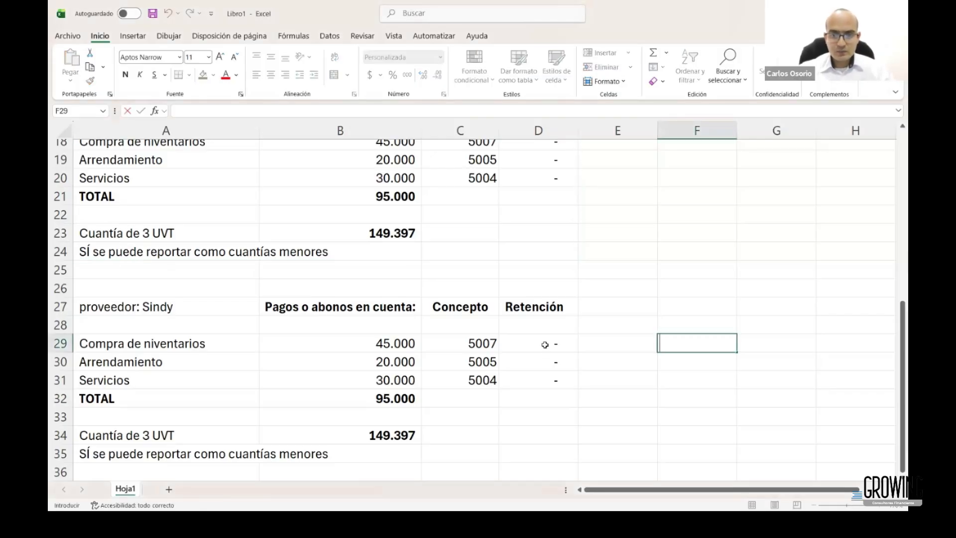
{"action": "left_click", "coordinate": [545, 345]}
{"action": "type", "text": "="}
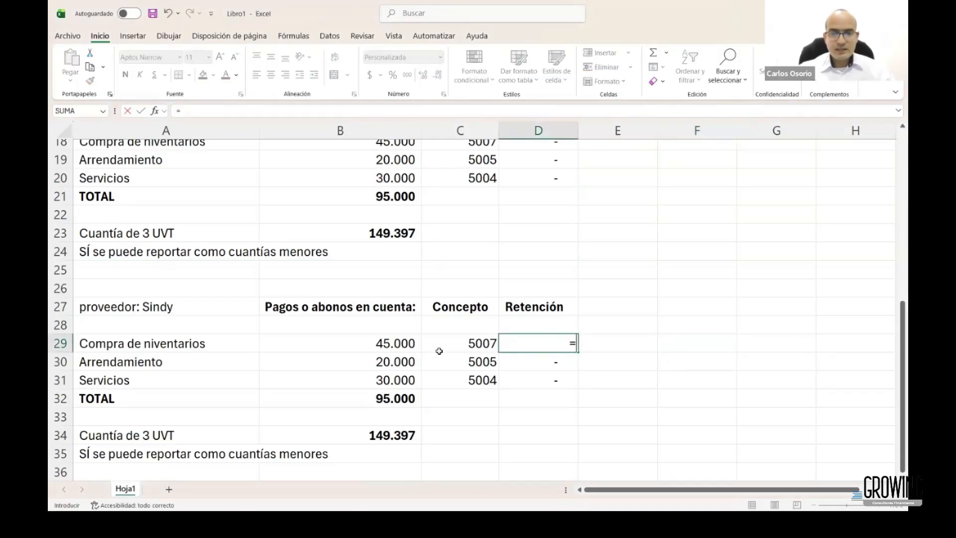
{"action": "left_click", "coordinate": [406, 345]}
{"action": "type", "text": "*"}
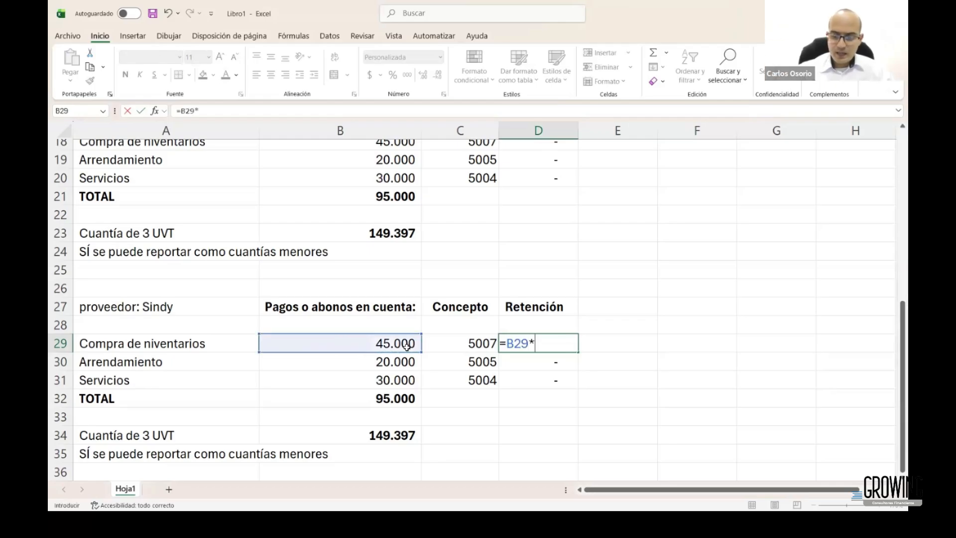
{"action": "type", "text": "2,5%"}
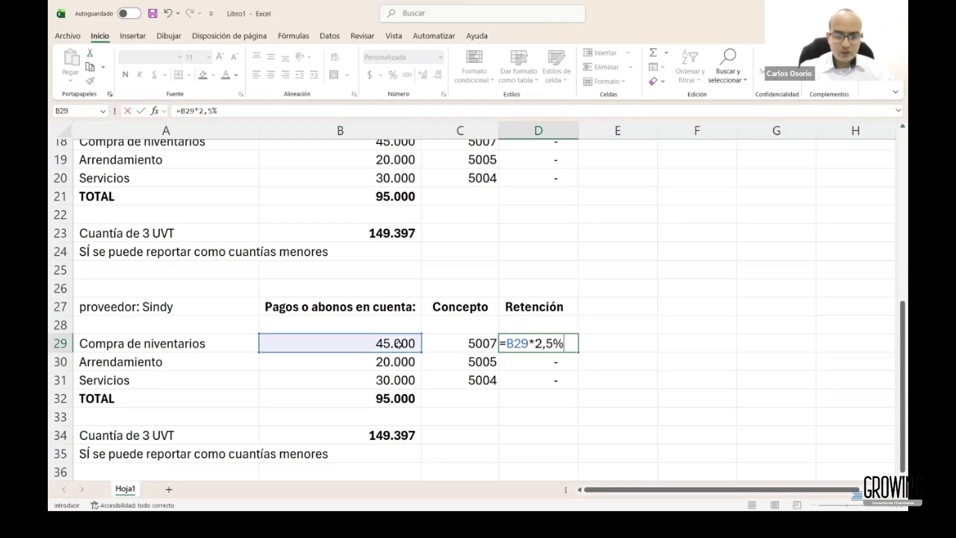
{"action": "key", "text": "Return"}
{"action": "scroll", "coordinate": [653, 364], "scroll_direction": "down", "scroll_amount": 2}
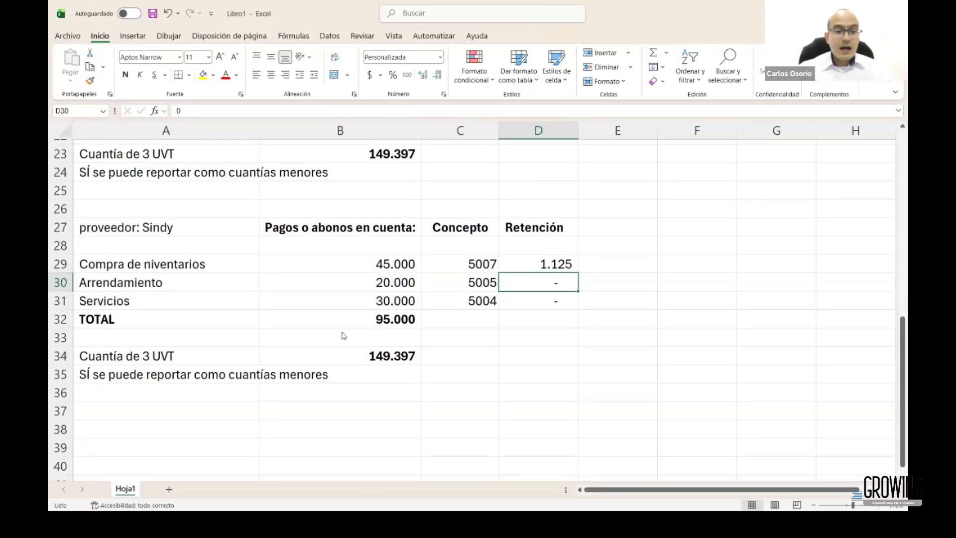
- Review the payments in B29:B32 and clear the inventory withholding in D29
{"action": "left_click_drag", "start_coordinate": [387, 269], "coordinate": [379, 309]}
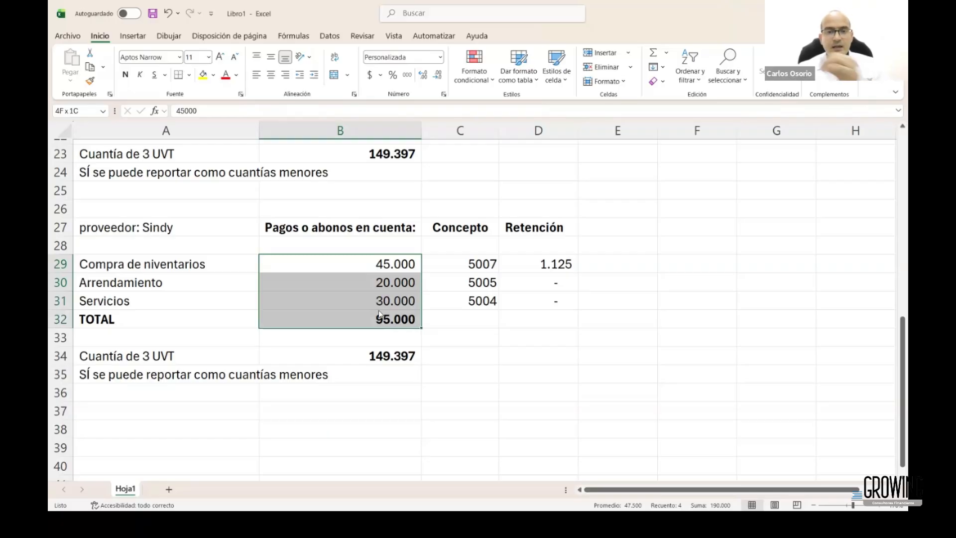
{"action": "left_click_drag", "start_coordinate": [379, 313], "coordinate": [380, 314]}
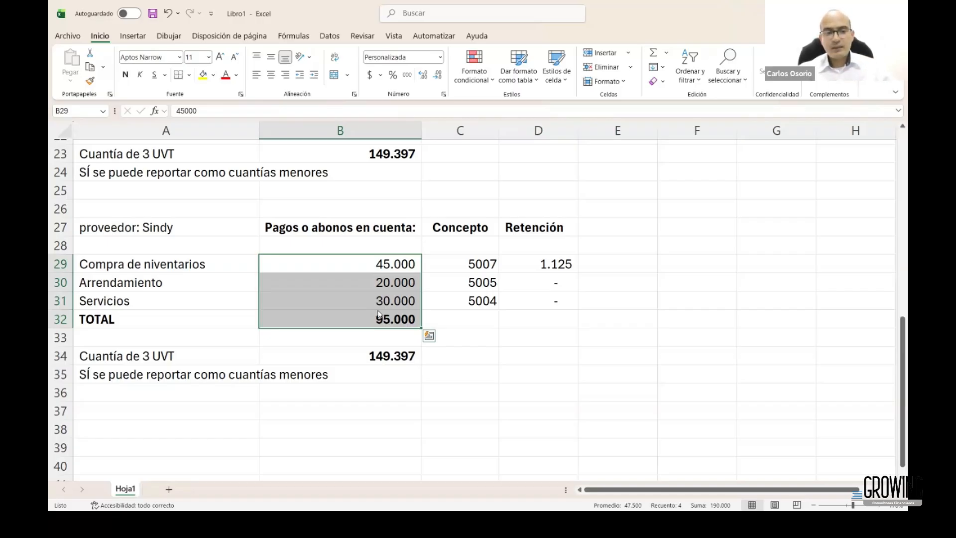
{"action": "left_click", "coordinate": [532, 267]}
{"action": "key", "text": "F2"}
{"action": "key", "text": "Return"}
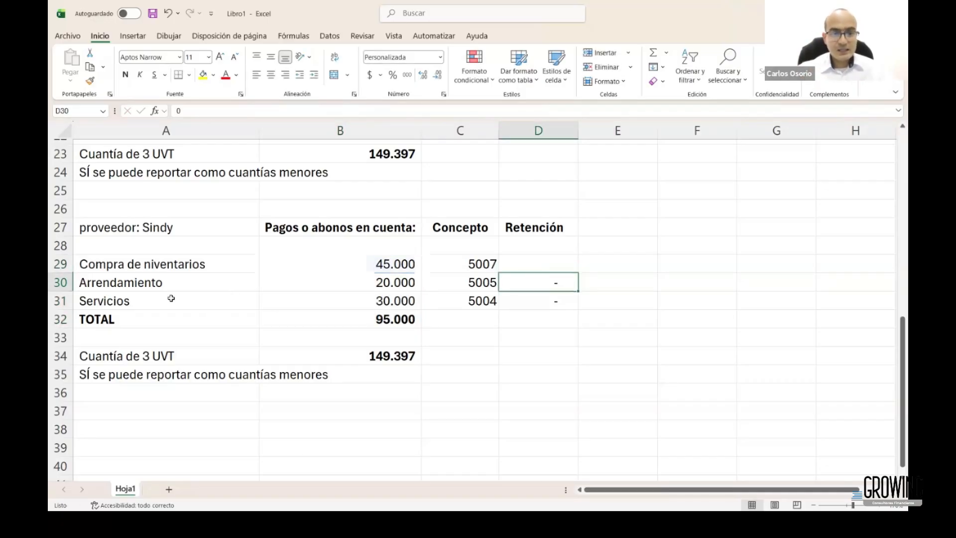
- Replace the services label in A31 with "Honorario"
{"action": "left_click", "coordinate": [170, 299]}
{"action": "type", "text": "HOnorario"}
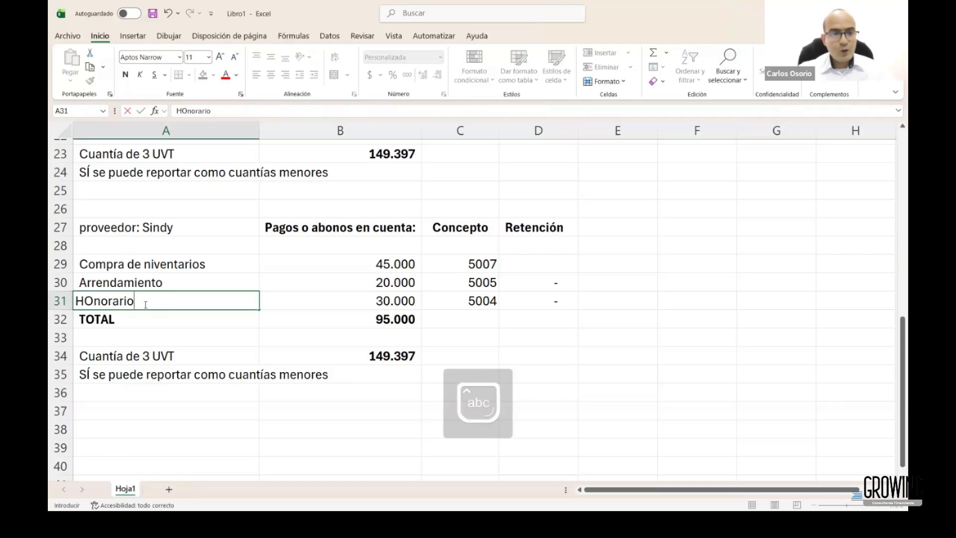
{"action": "left_click", "coordinate": [102, 301]}
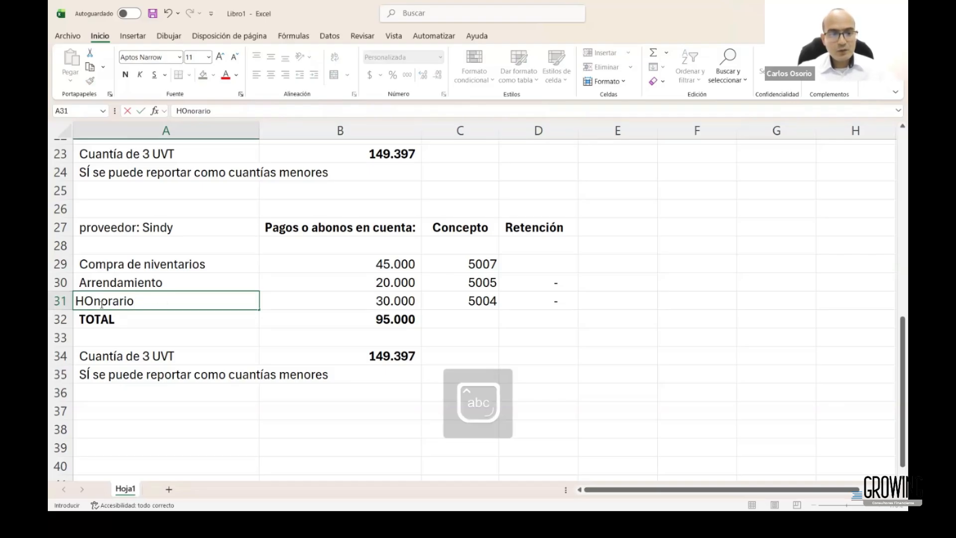
{"action": "key", "text": "BackSpace"}
{"action": "type", "text": "o"}
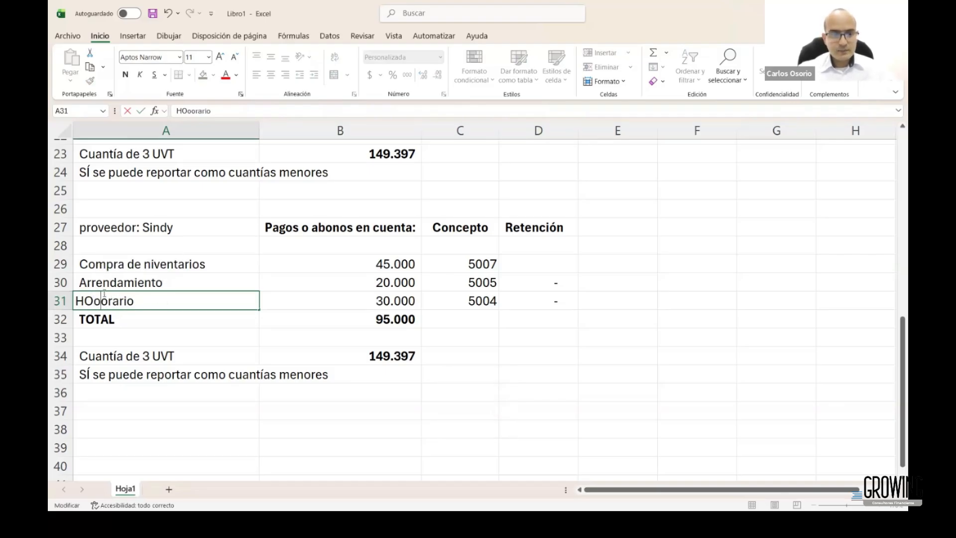
{"action": "key", "text": "BackSpace"}
{"action": "key", "text": "BackSpace"}
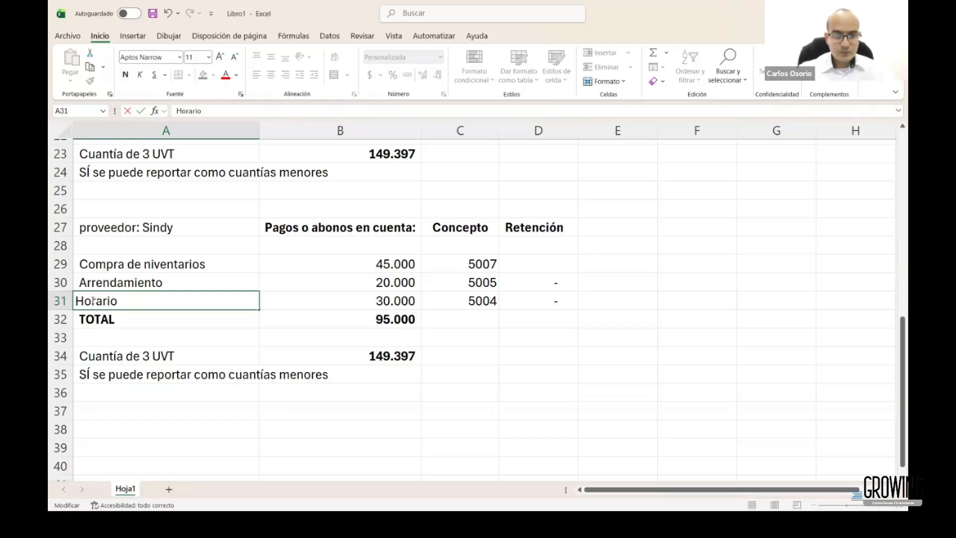
{"action": "type", "text": "on"}
{"action": "left_click", "coordinate": [414, 305]}
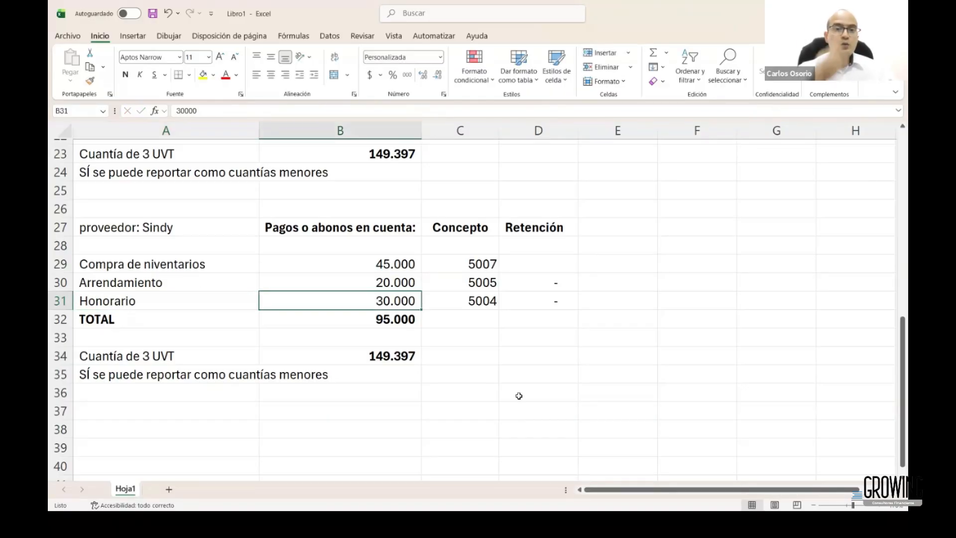
- Calculate the fee withholding in D31 with the formula =B31*11%
{"action": "left_click", "coordinate": [538, 303]}
{"action": "type", "text": "="}
{"action": "left_click", "coordinate": [399, 299]}
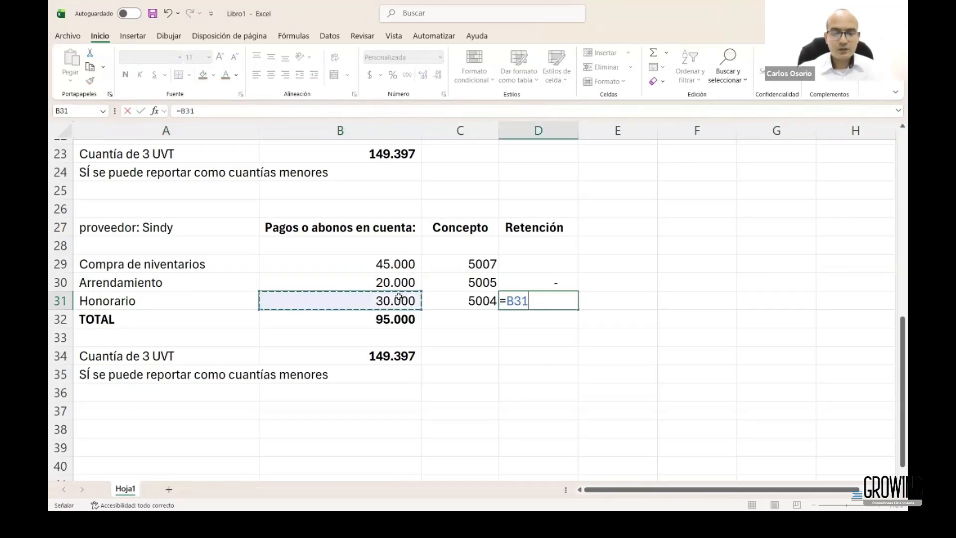
{"action": "type", "text": "*11%"}
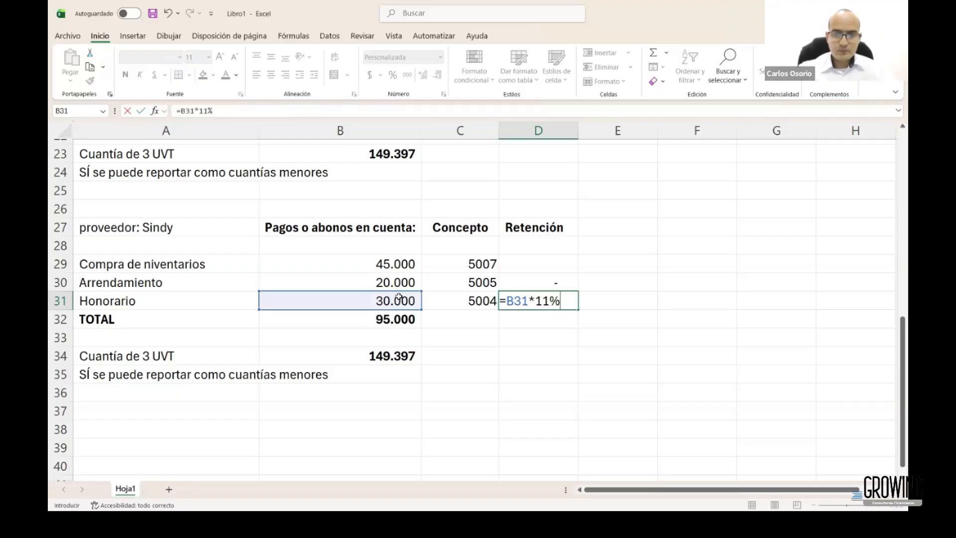
{"action": "key", "text": "Return"}
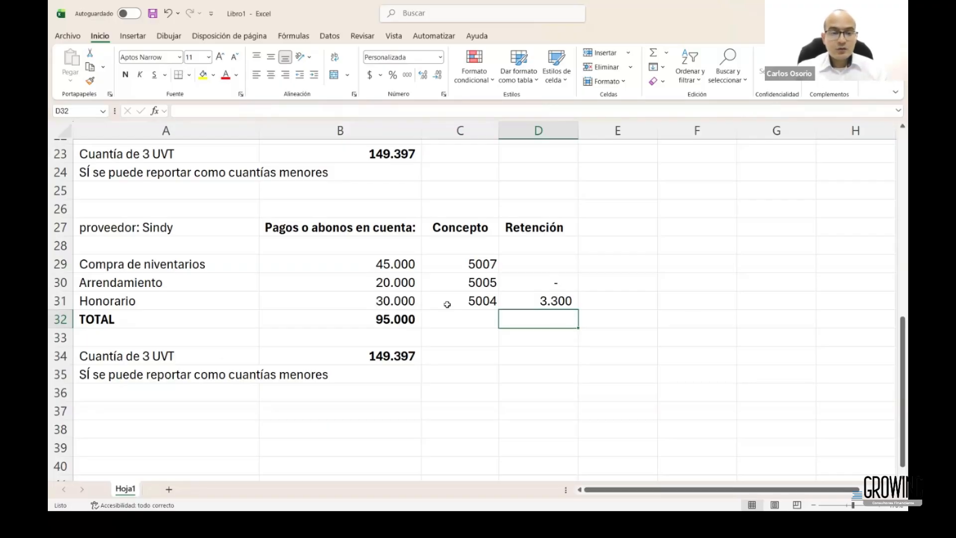
- Change the third example's conclusion in A35 to "NO se puede reportar como cuantías menores"
{"action": "left_click", "coordinate": [92, 376]}
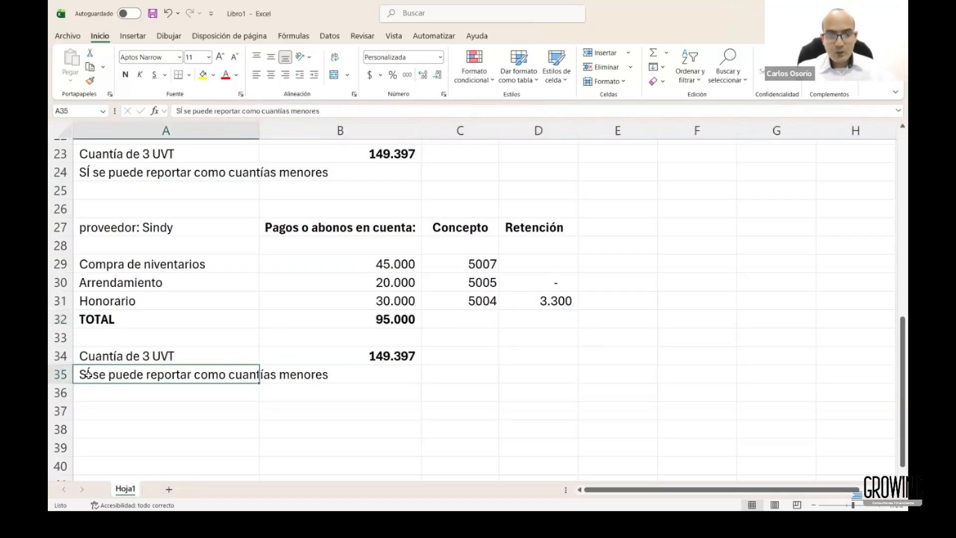
{"action": "double_click", "coordinate": [88, 375]}
{"action": "key", "text": "BackSpace"}
{"action": "key", "text": "BackSpace"}
{"action": "key", "text": "BackSpace"}
{"action": "key", "text": "Caps_Lock"}
{"action": "type", "text": "NO"}
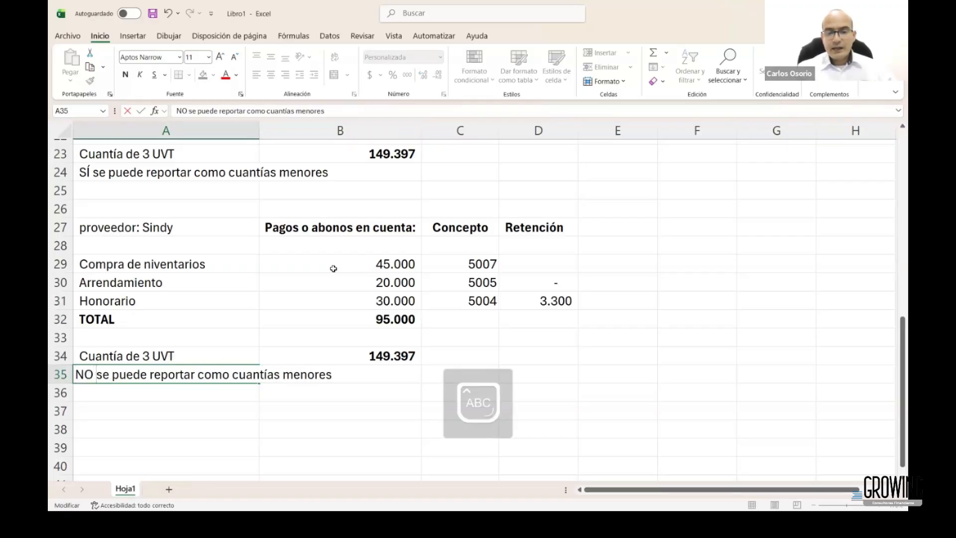
{"action": "left_click", "coordinate": [384, 266]}
- Compare the third example's payments and withholdings with the 3 UVT threshold in row 34, and return to the first supplier example
{"action": "left_click_drag", "start_coordinate": [384, 265], "coordinate": [386, 311]}
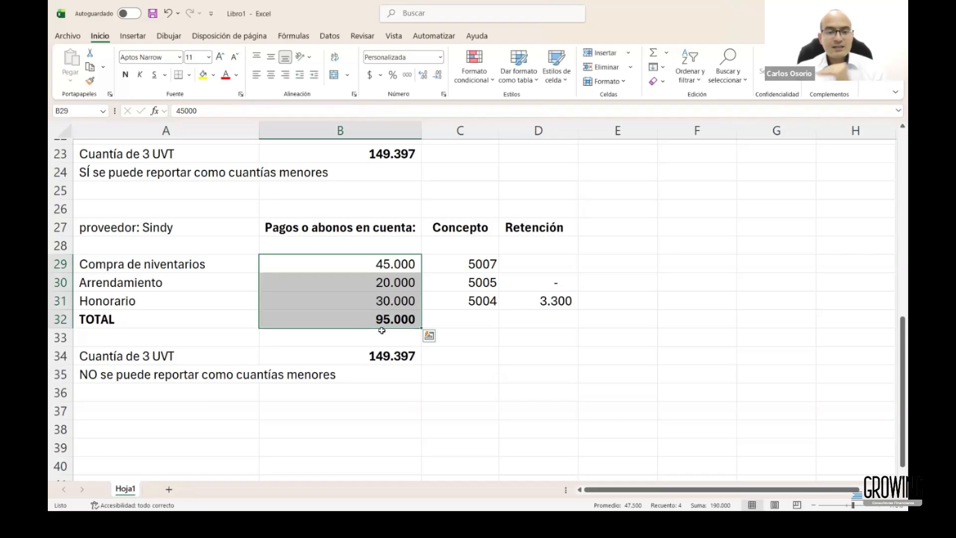
{"action": "left_click_drag", "start_coordinate": [230, 354], "coordinate": [323, 350]}
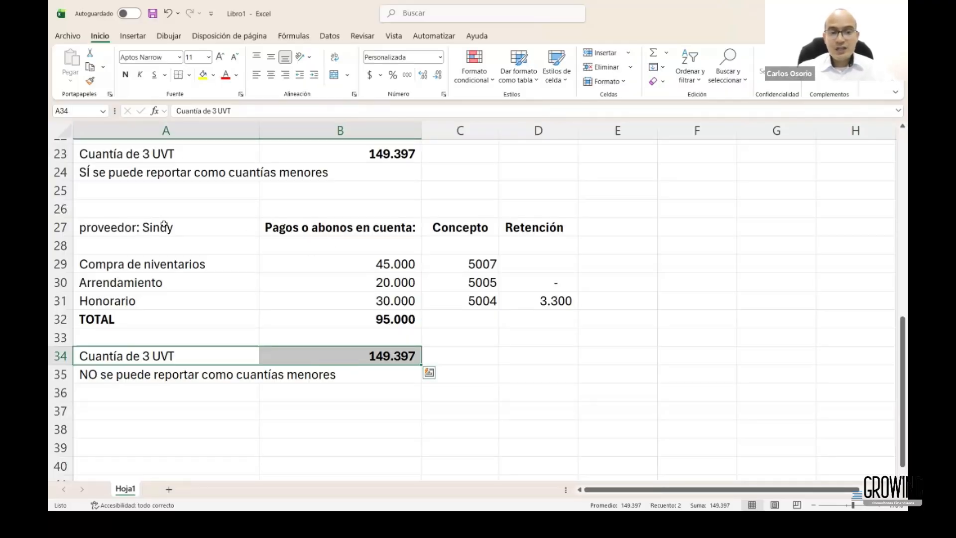
{"action": "left_click_drag", "start_coordinate": [124, 227], "coordinate": [554, 331]}
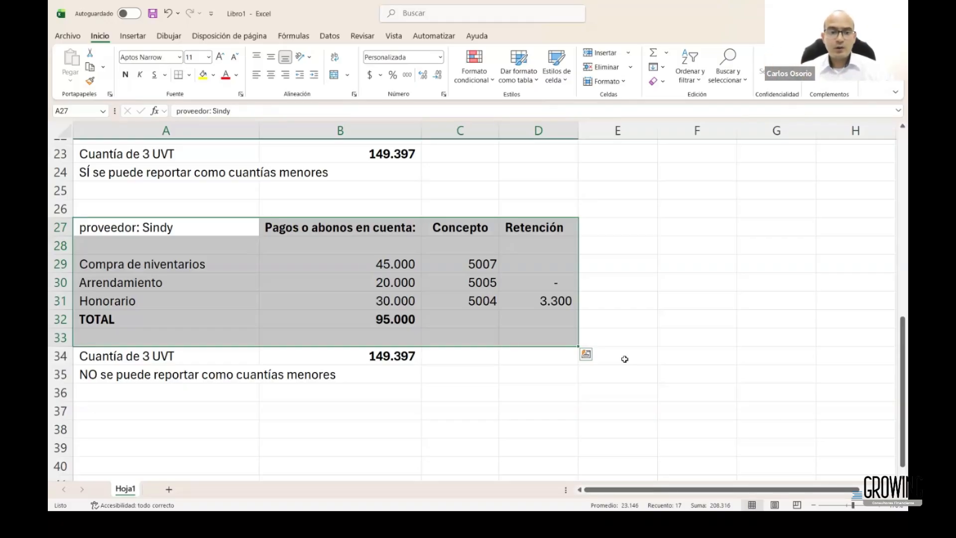
{"action": "left_click", "coordinate": [697, 351]}
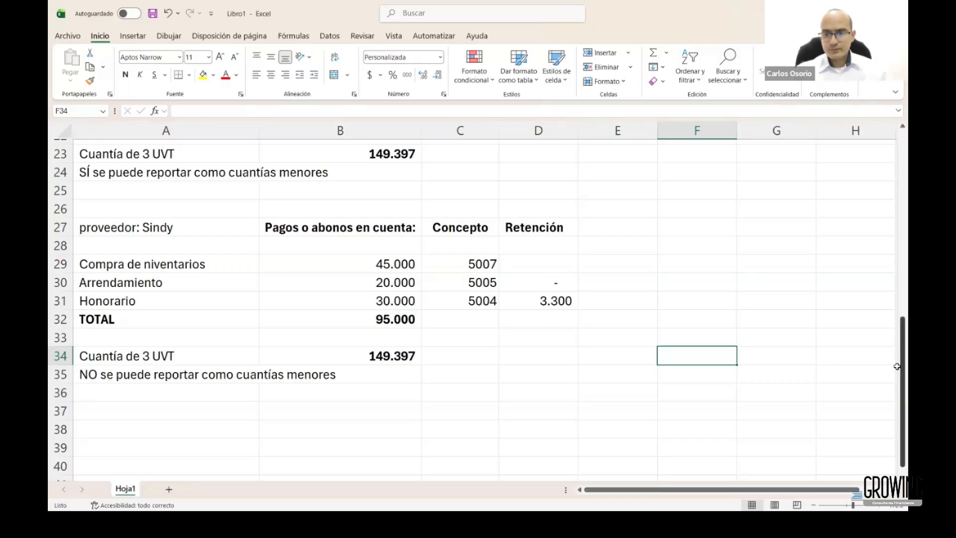
{"action": "left_click_drag", "start_coordinate": [896, 366], "coordinate": [896, 144]}
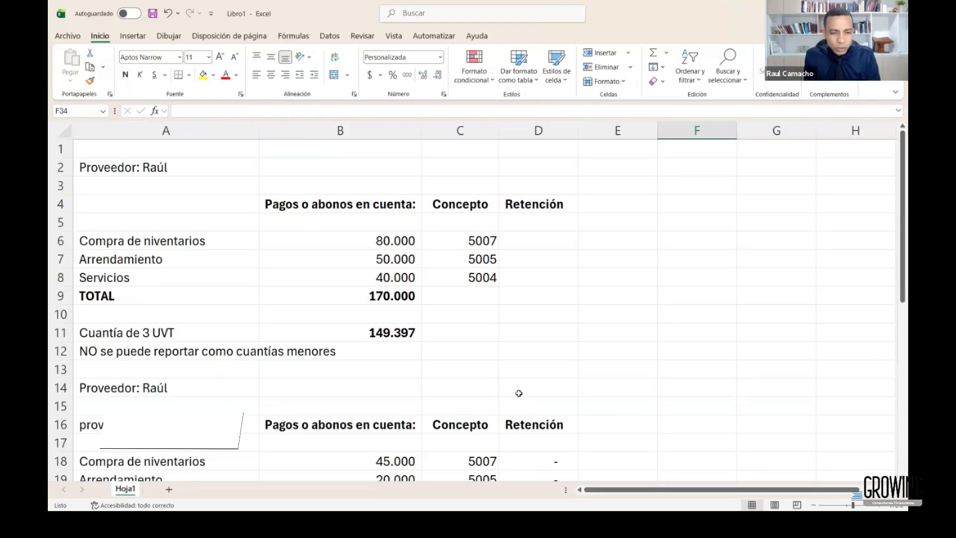
- Switch to the PowerPoint slide show at point 1 on reporting cuantías menores in formato 1001
{"action": "key", "text": "alt+Tab"}
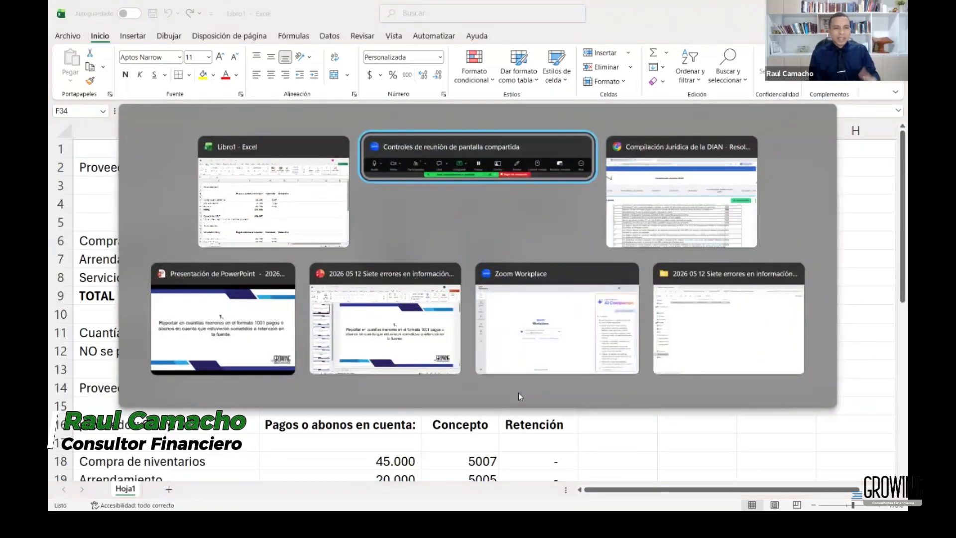
{"action": "key", "text": "alt+Tab"}
{"action": "key", "text": "alt+Tab"}
{"action": "key", "text": "alt+Tab"}
{"action": "key", "text": "alt+shift+Tab"}
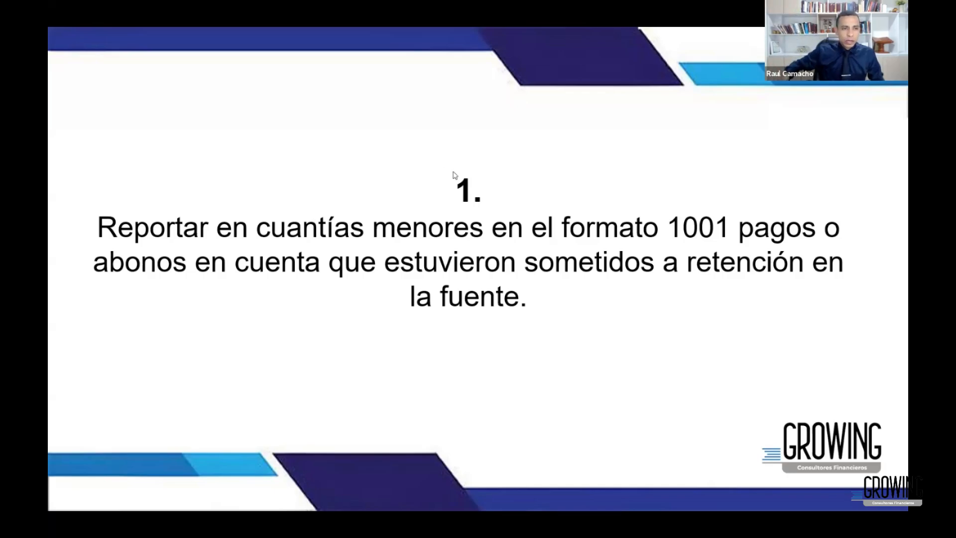
- Switch to the DIAN resolution page in Chrome and search the document for 1007
{"action": "key", "text": "alt+Tab"}
{"action": "key", "text": "Down"}
{"action": "key", "text": "Left"}
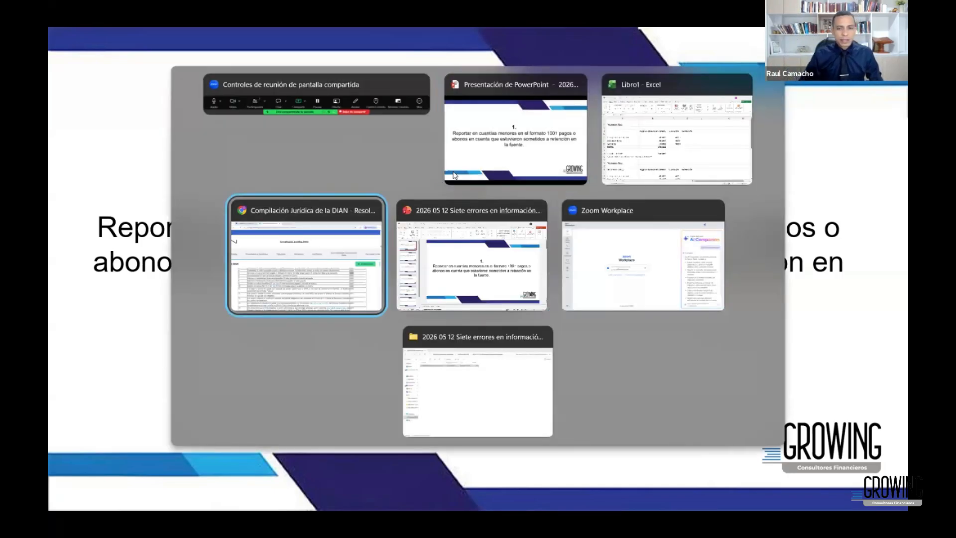
{"action": "key", "text": "ctrl+f"}
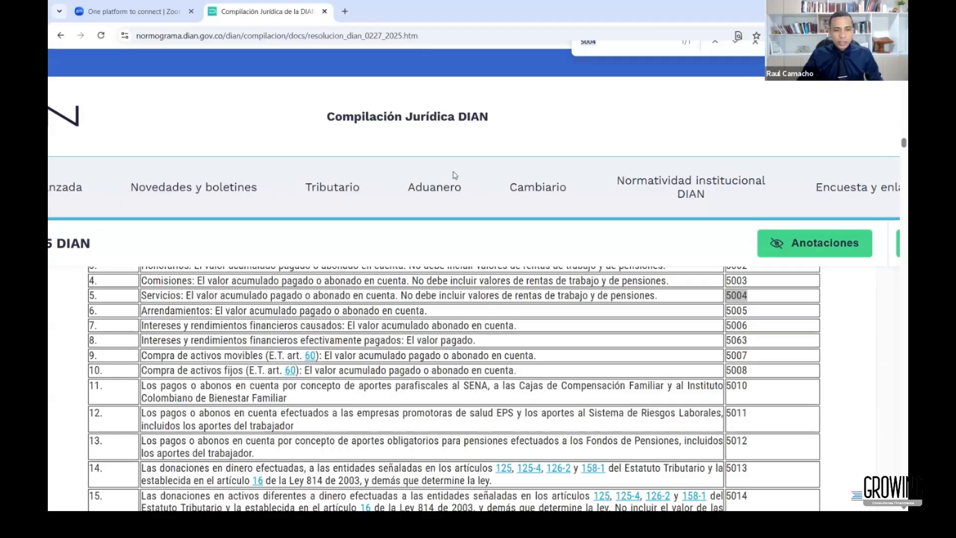
{"action": "type", "text": "1007"}
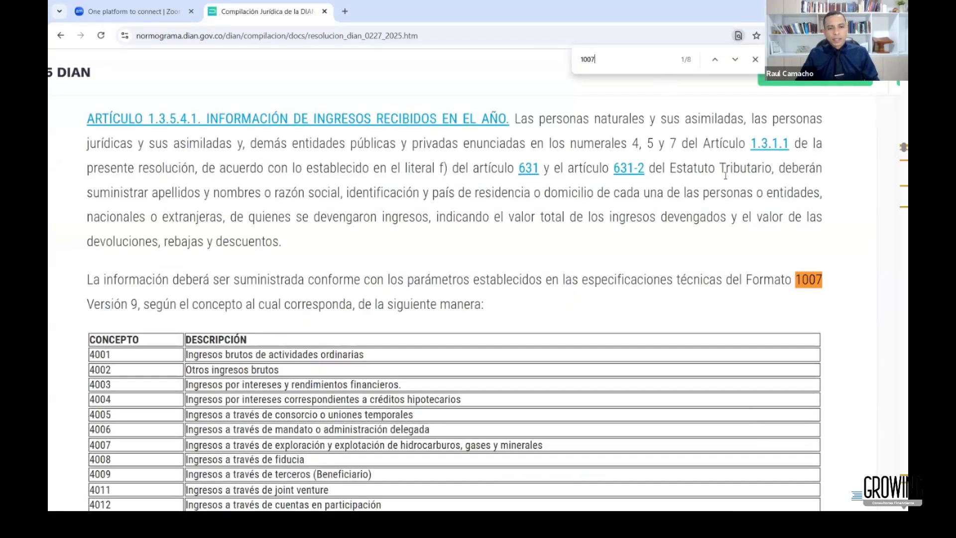
- Review the formato 1007 concept table and highlight Parágrafo 1o's wording on unidentifiable buyers and the identification and razón social "CUANTÍAS MENORES"
{"action": "scroll", "coordinate": [724, 175], "scroll_direction": "up", "scroll_amount": 2}
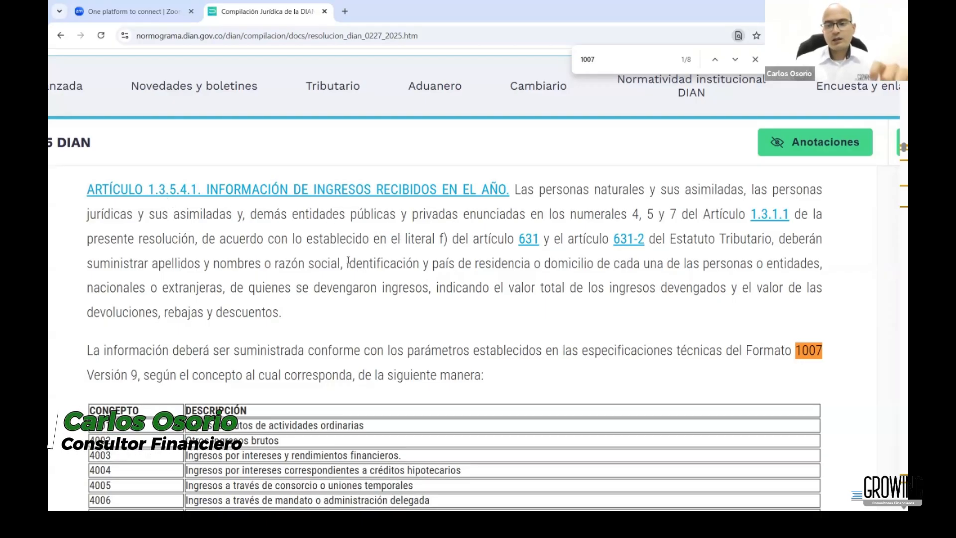
{"action": "scroll", "coordinate": [347, 261], "scroll_direction": "down", "scroll_amount": 10}
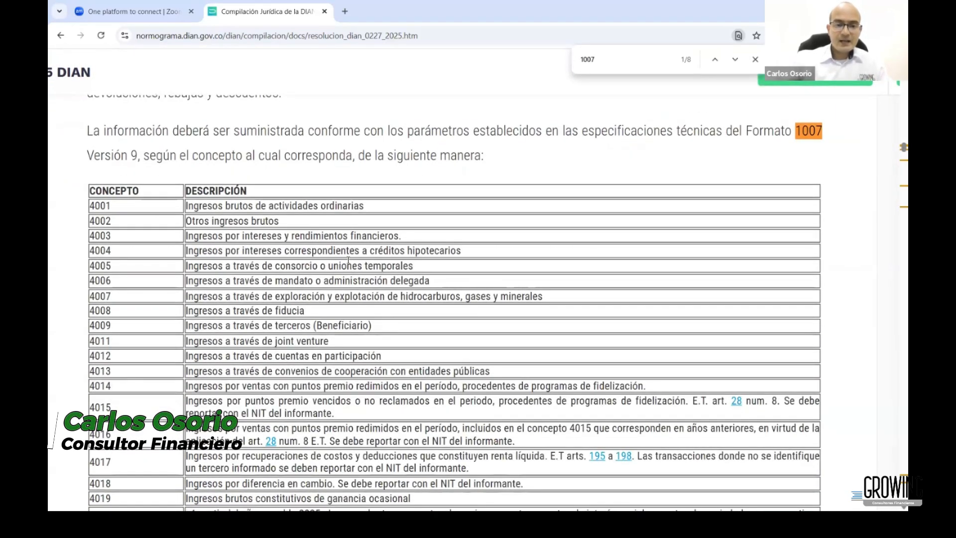
{"action": "scroll", "coordinate": [347, 260], "scroll_direction": "down", "scroll_amount": 2}
{"action": "scroll", "coordinate": [347, 259], "scroll_direction": "down", "scroll_amount": 1}
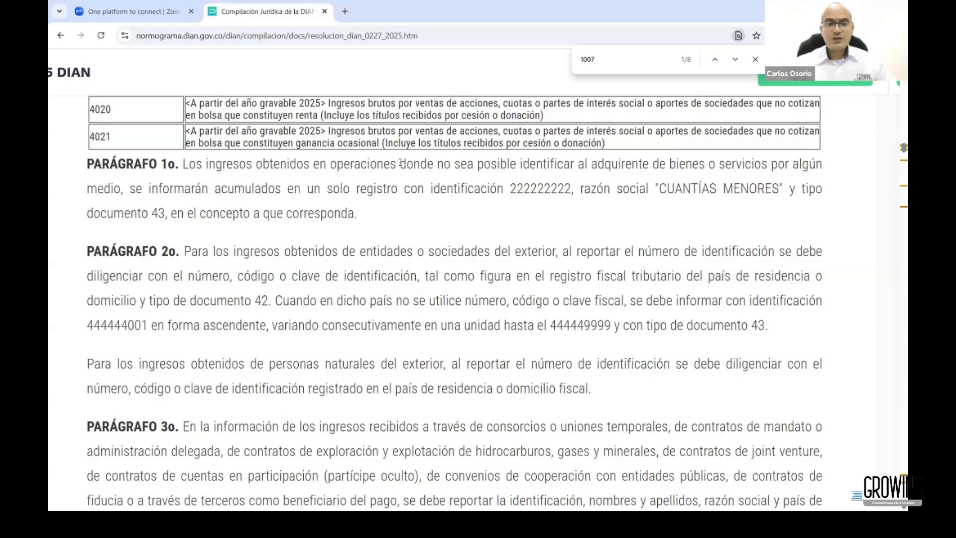
{"action": "left_click_drag", "start_coordinate": [396, 163], "coordinate": [648, 166]}
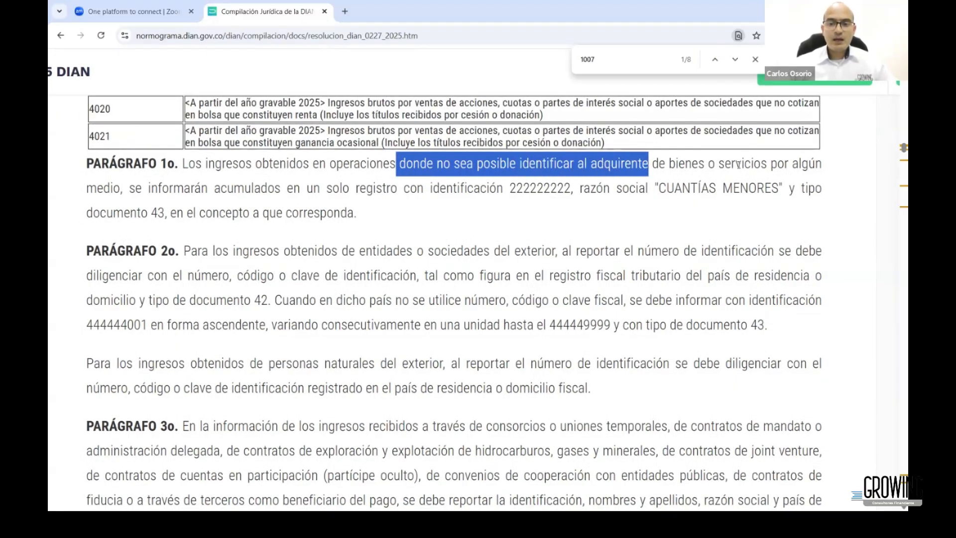
{"action": "left_click_drag", "start_coordinate": [738, 165], "coordinate": [762, 168]}
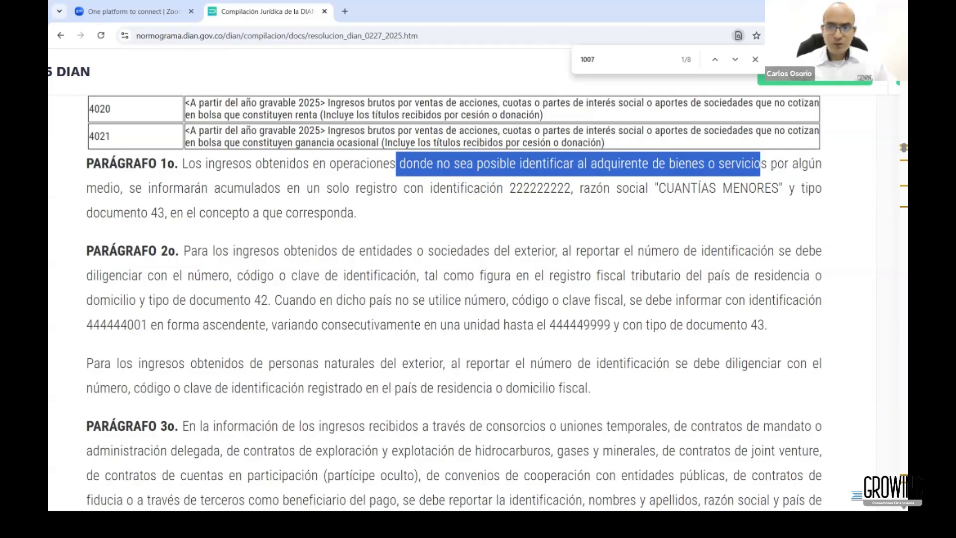
{"action": "left_click_drag", "start_coordinate": [770, 164], "coordinate": [117, 198]}
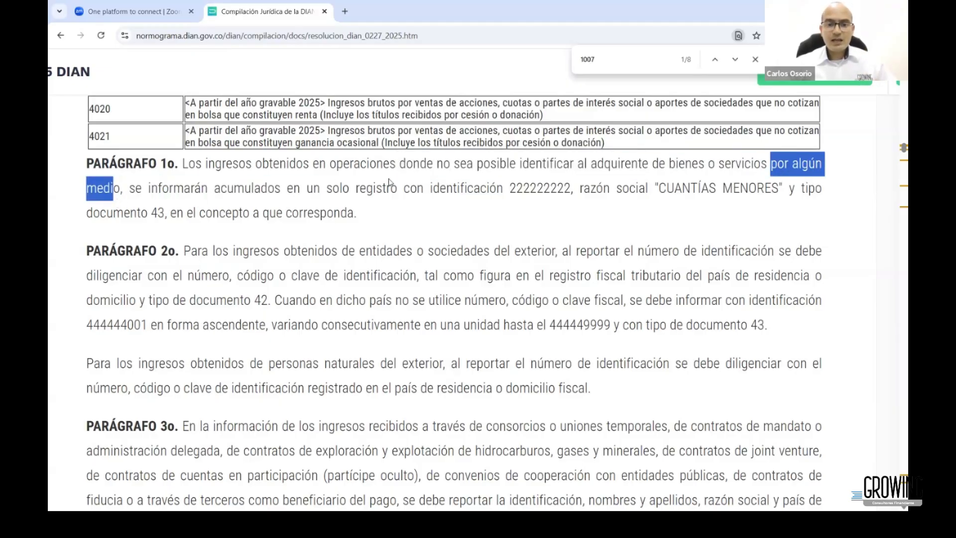
{"action": "left_click_drag", "start_coordinate": [472, 188], "coordinate": [777, 183]}
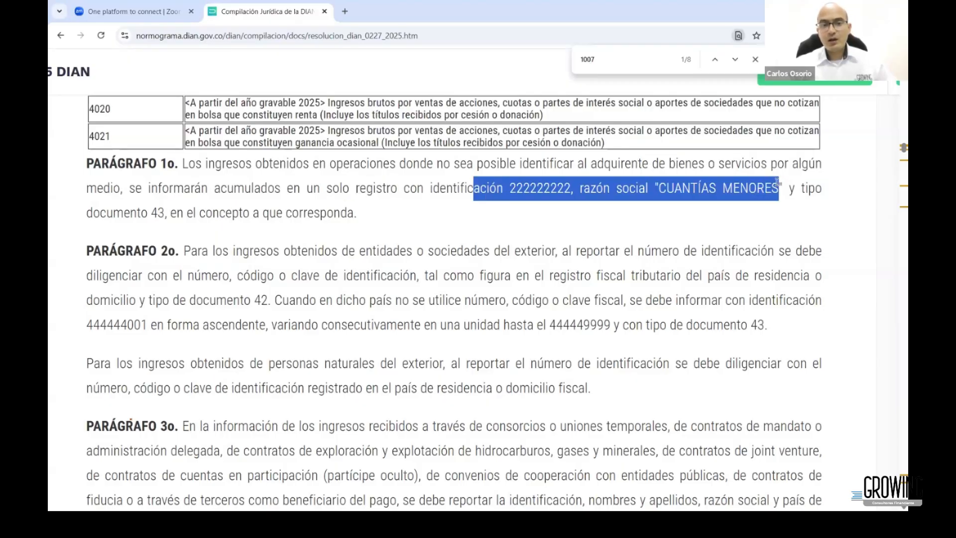